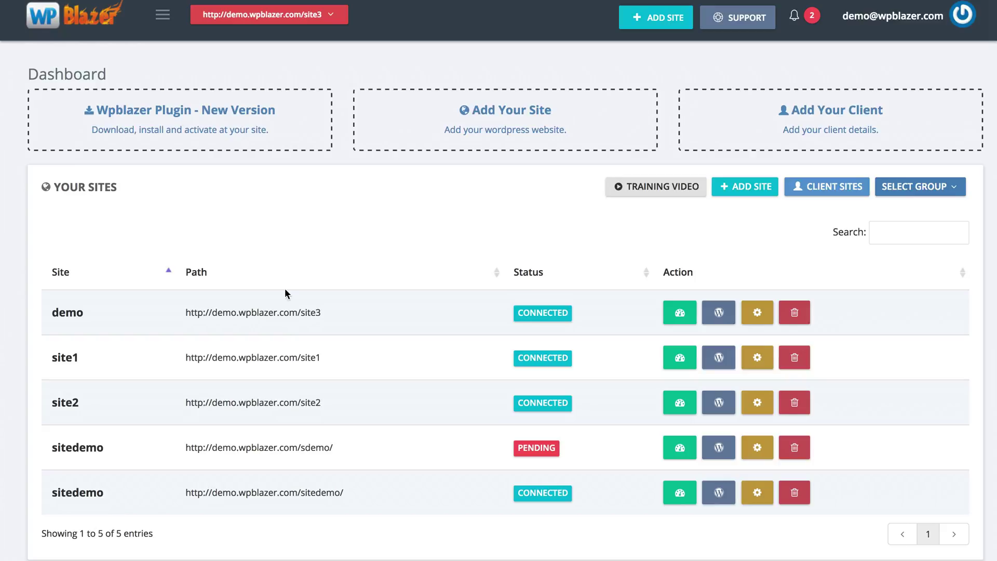
scroll(285, 288, "down", 2)
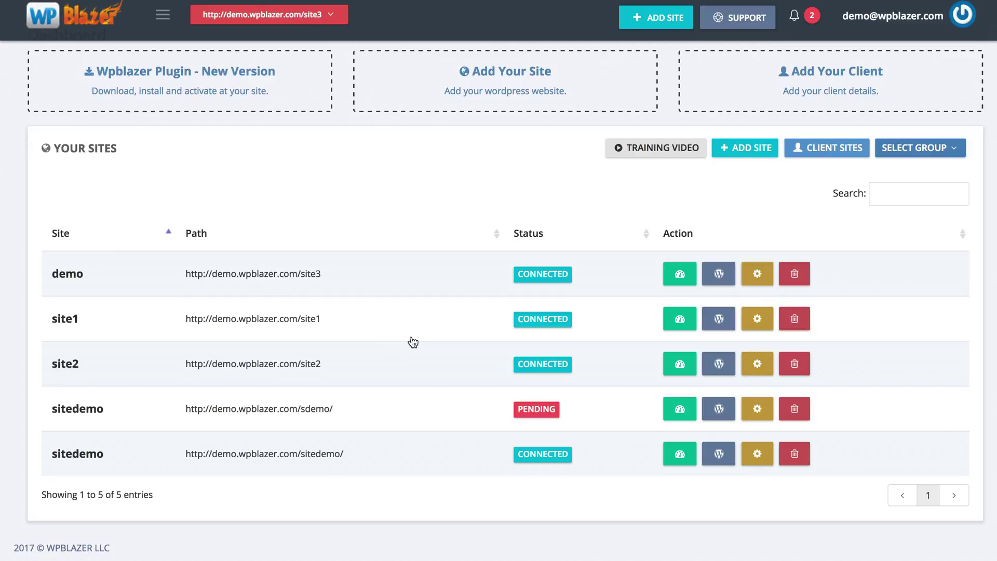
left_click(740, 151)
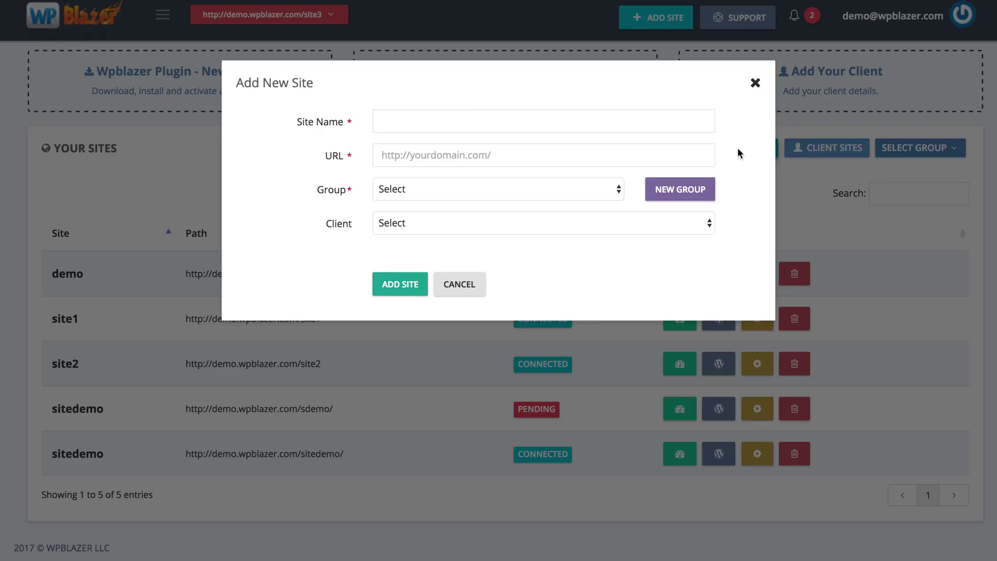
left_click(414, 122)
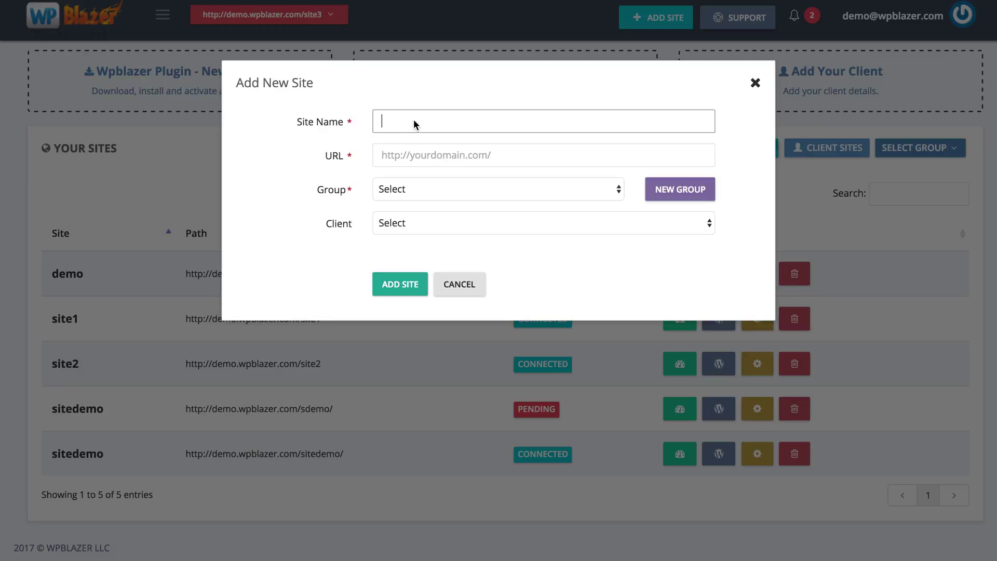
left_click(413, 154)
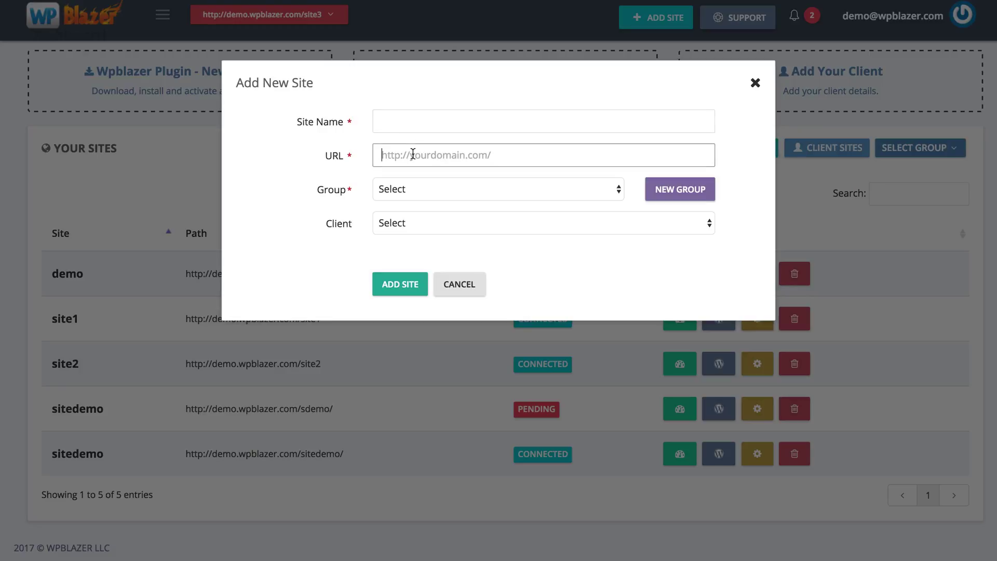
left_click(414, 190)
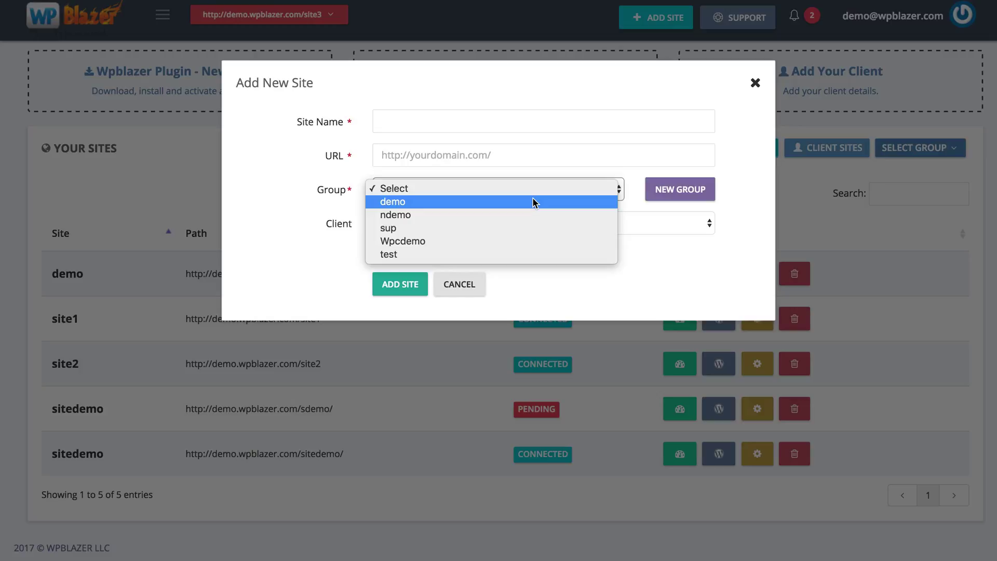
left_click(307, 197)
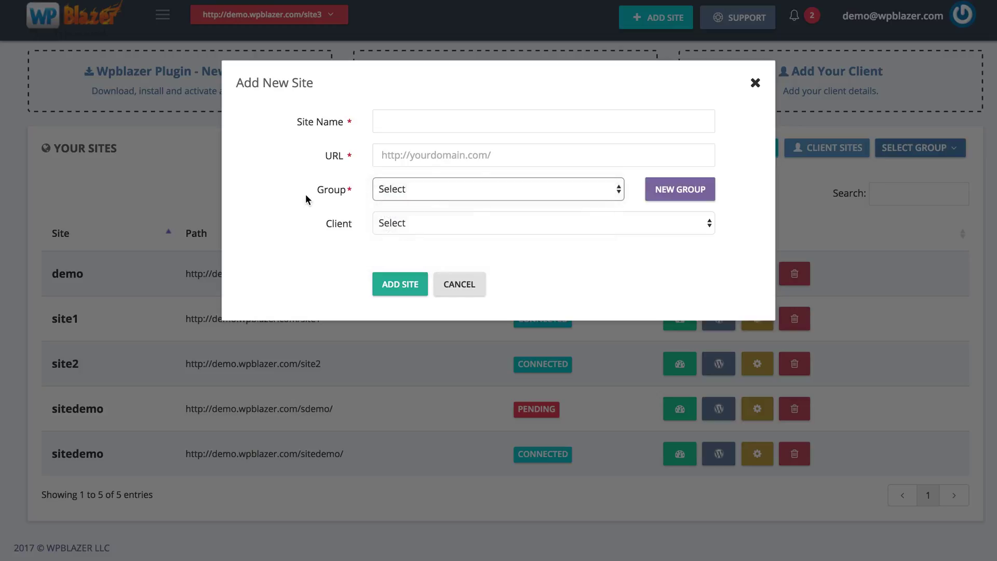
left_click(410, 223)
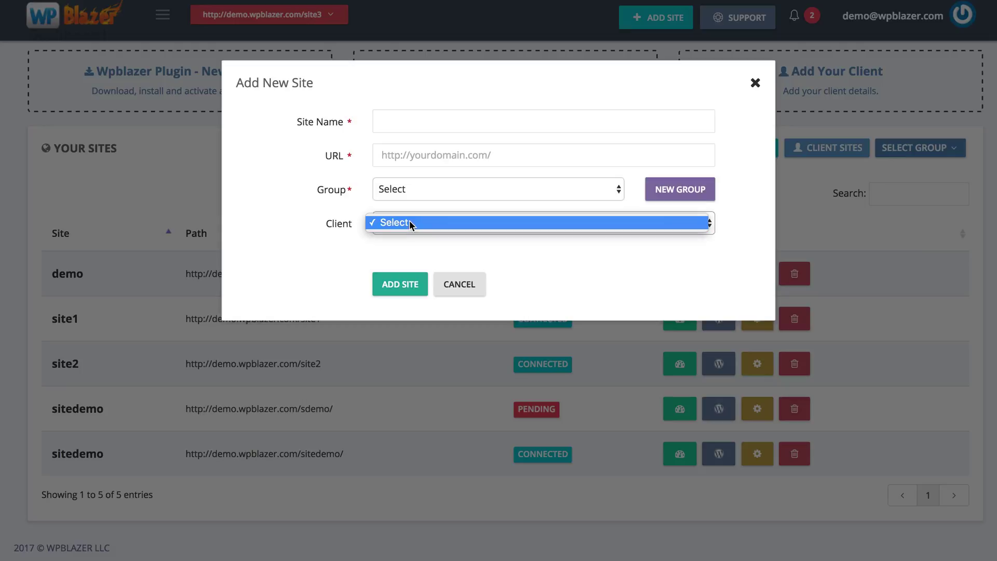
left_click(340, 225)
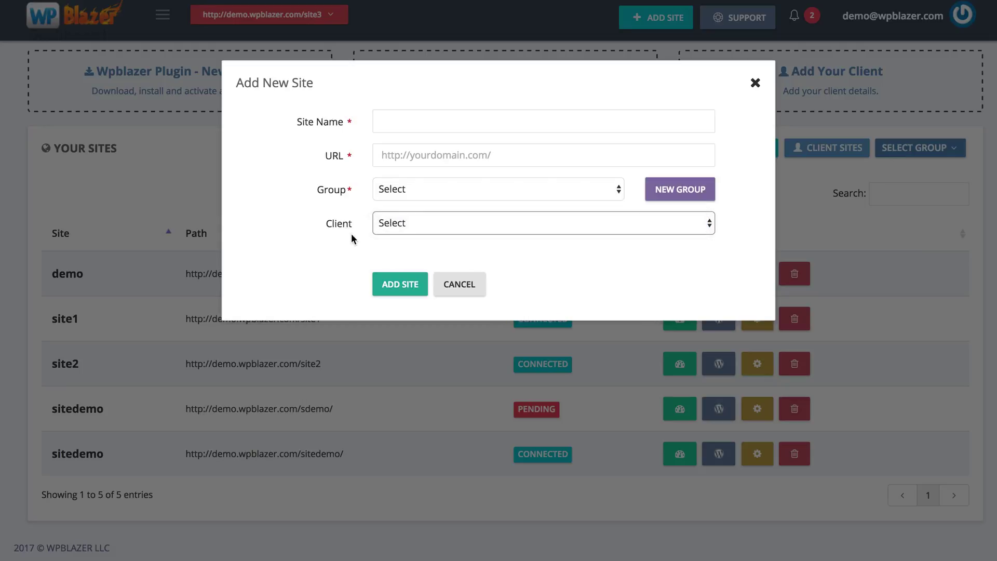
left_click(393, 287)
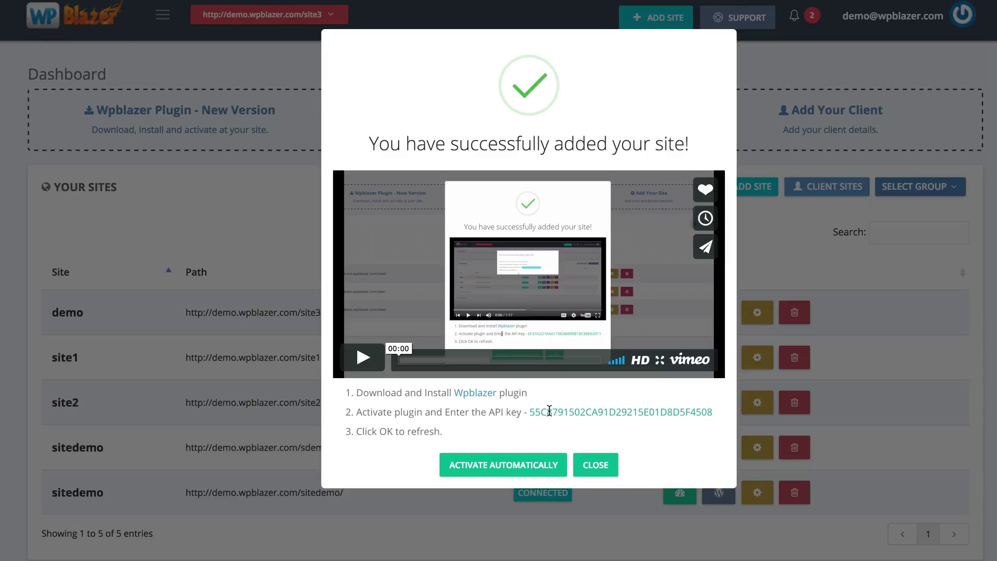
View the WP admin login form for automatic plugin activation on the new site, then dismiss it
left_click(487, 469)
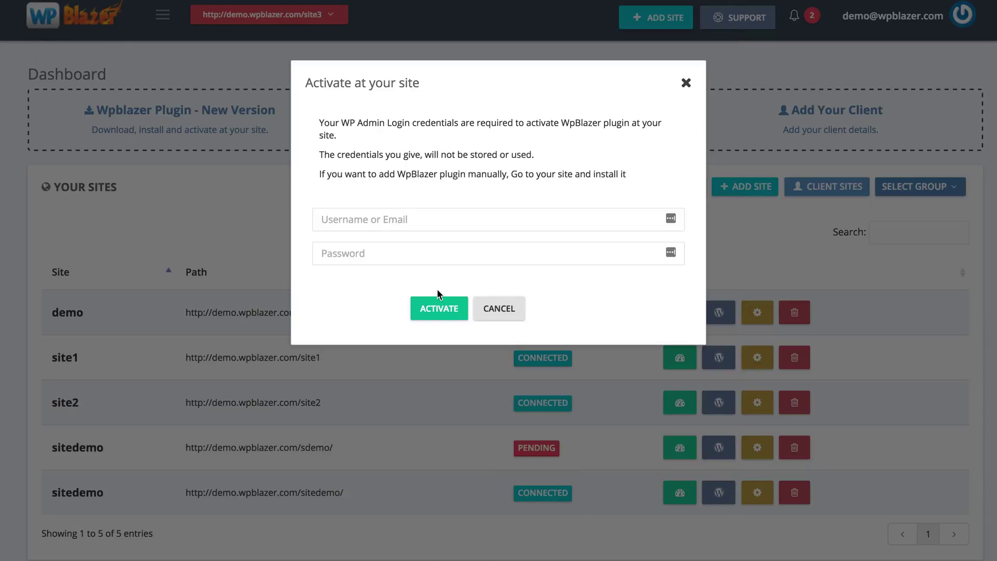
left_click(388, 217)
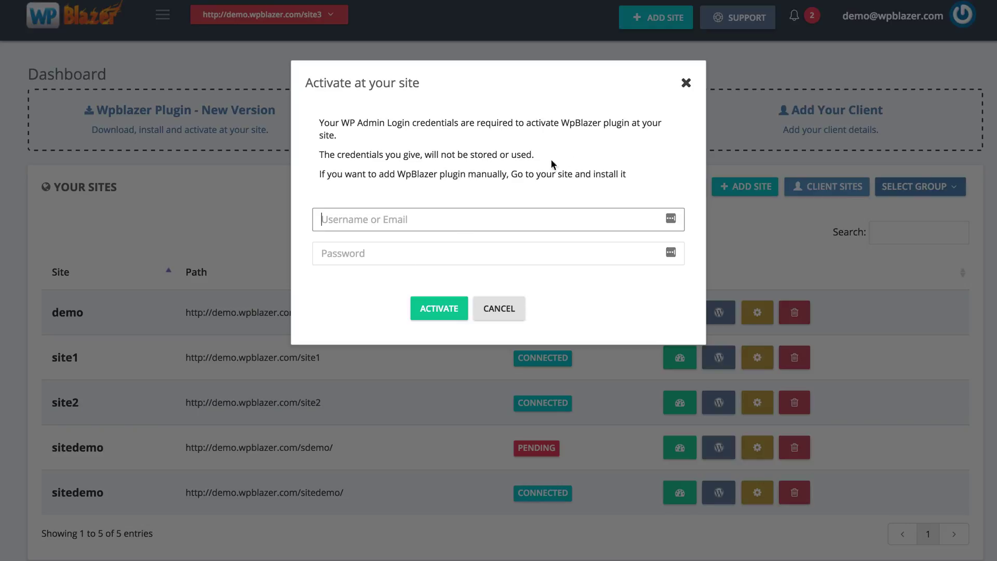
left_click(684, 83)
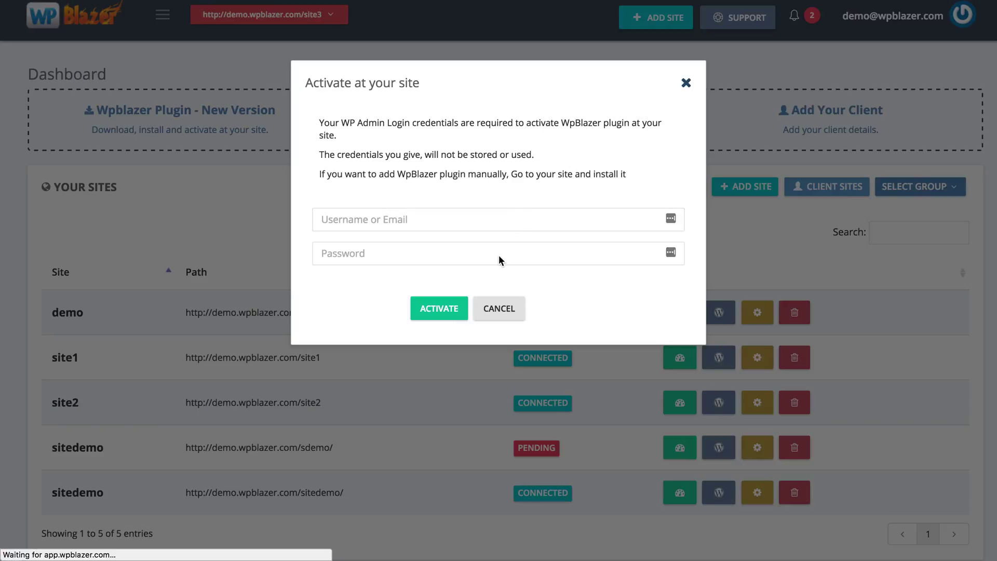
scroll(396, 311, "down", 3)
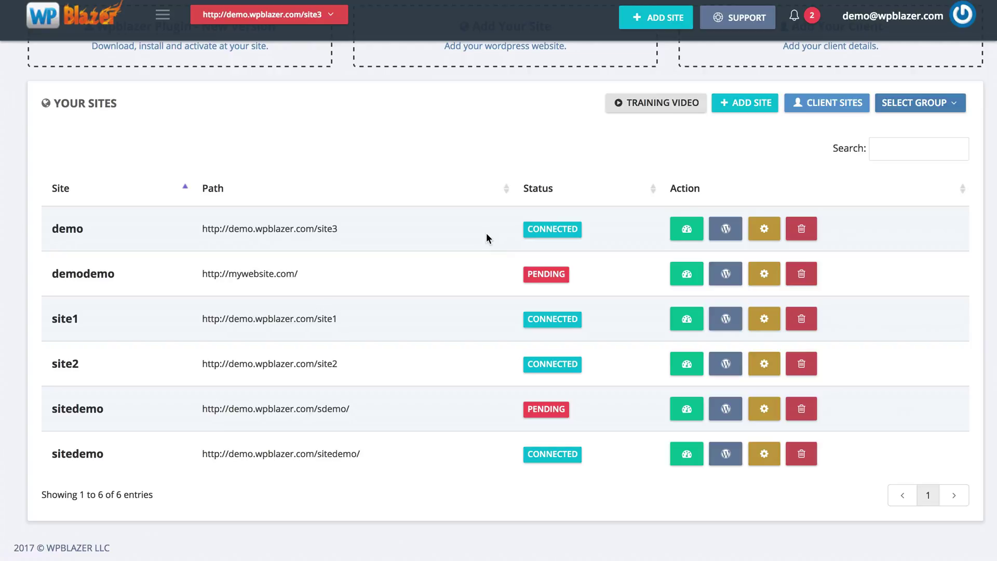
left_click(686, 229)
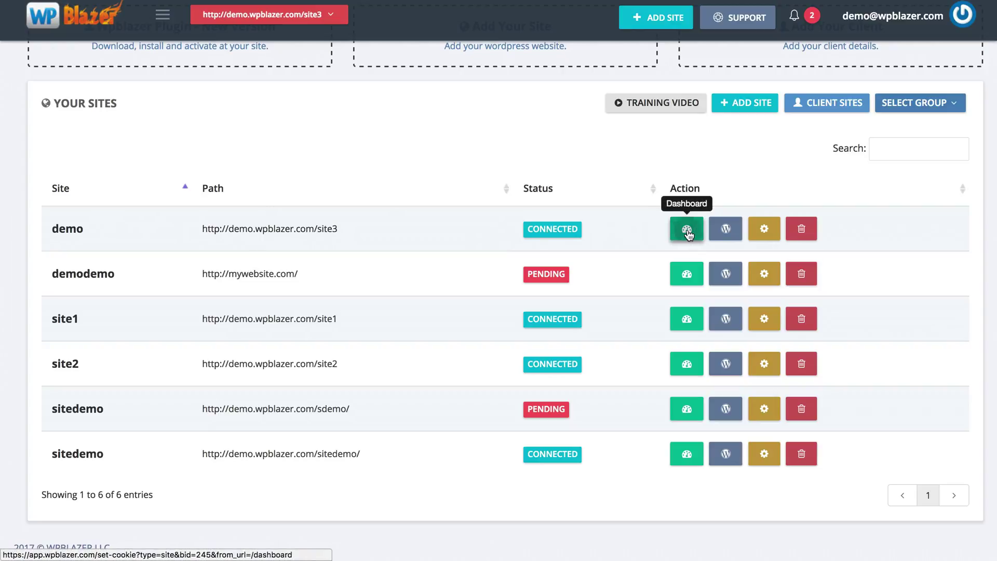
left_click(687, 230)
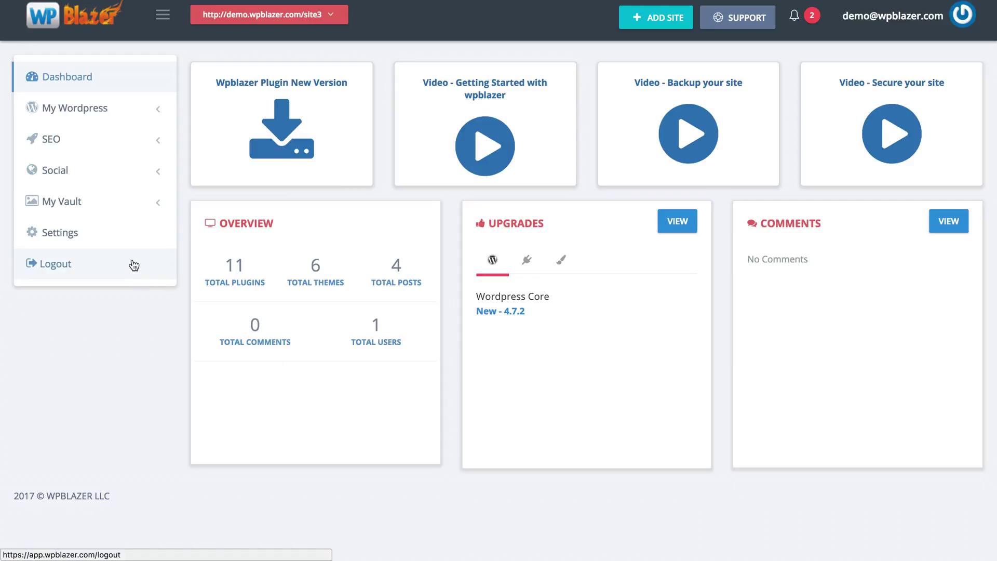
Review the WordPress core, plugin and theme upgrades available for the site
left_click(130, 111)
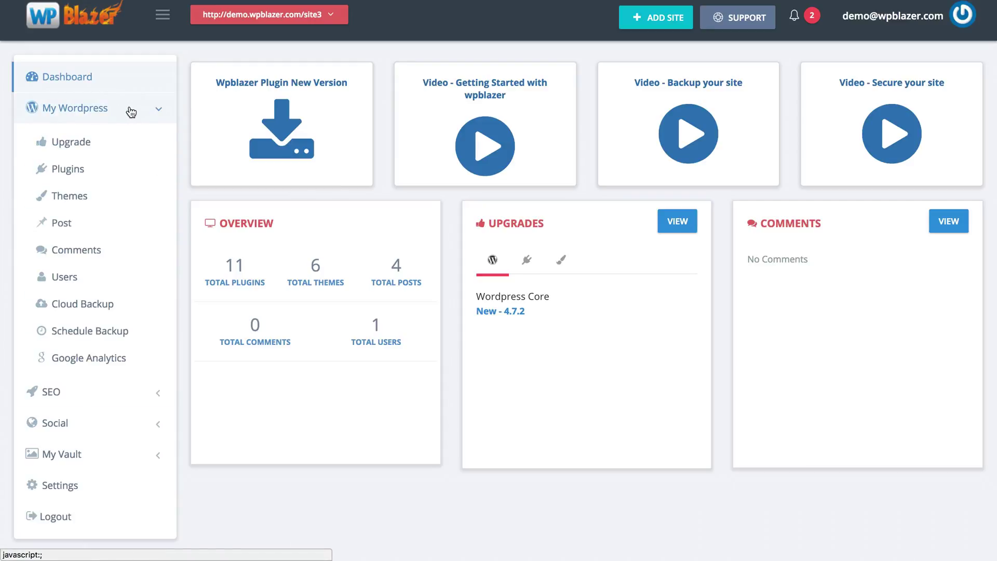
left_click(86, 146)
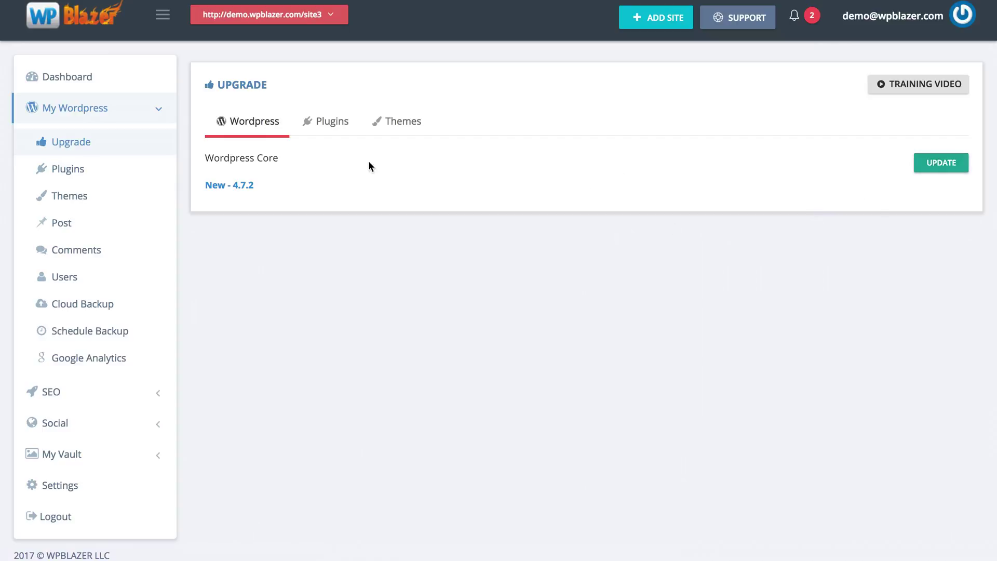
left_click(332, 132)
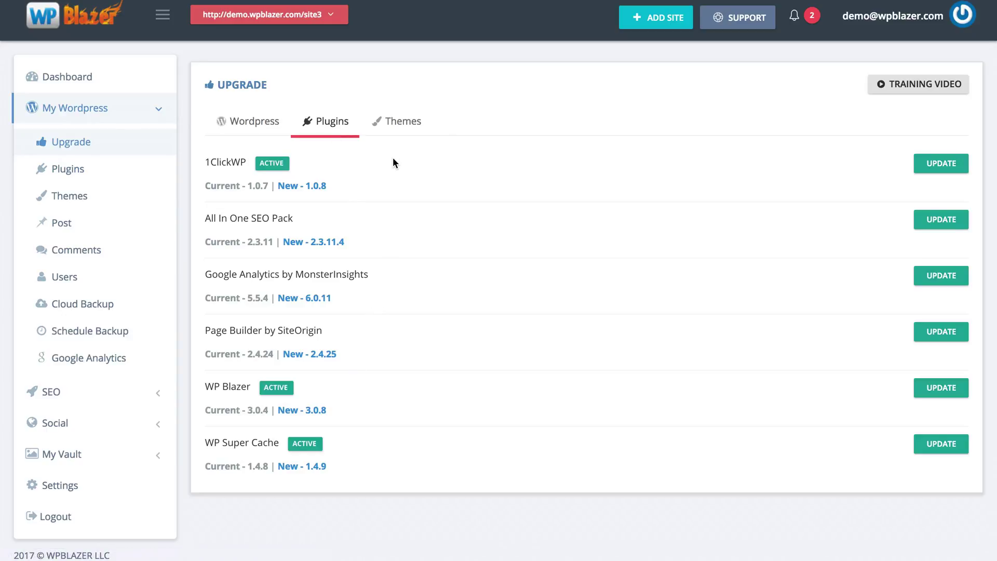
left_click(397, 121)
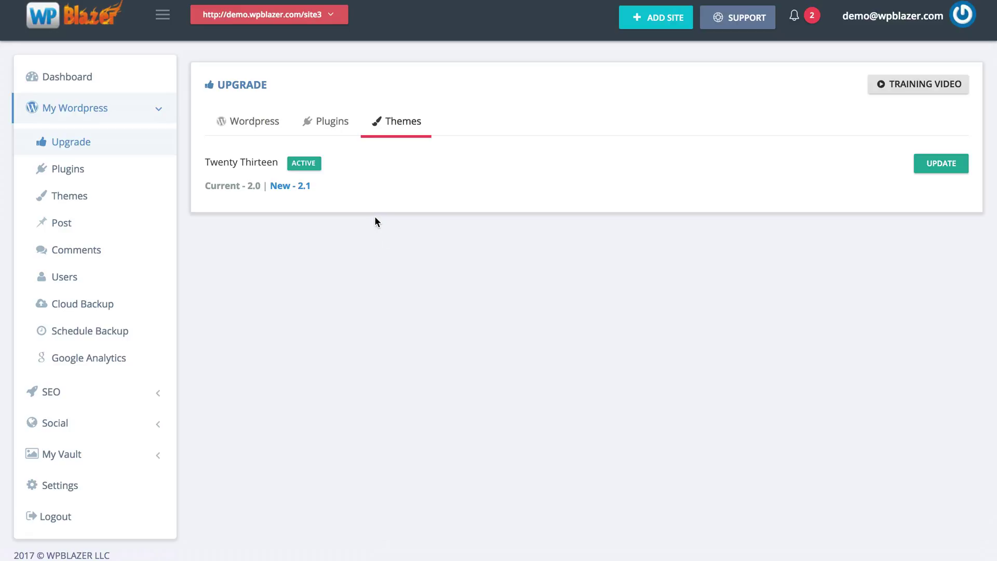
left_click(330, 124)
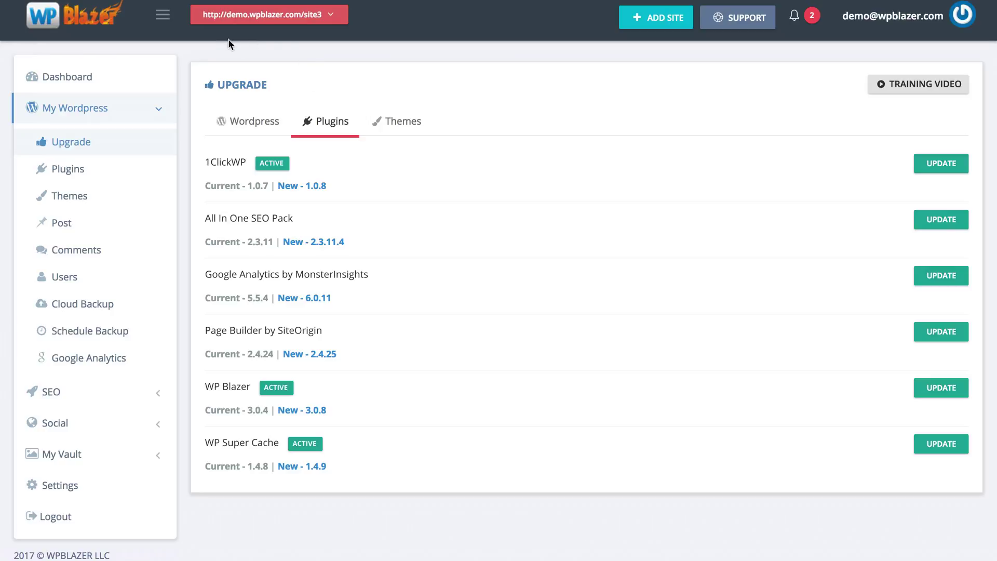
Switch from the single site to the Demo group and expand its WordPress Core upgrade entry
left_click(265, 16)
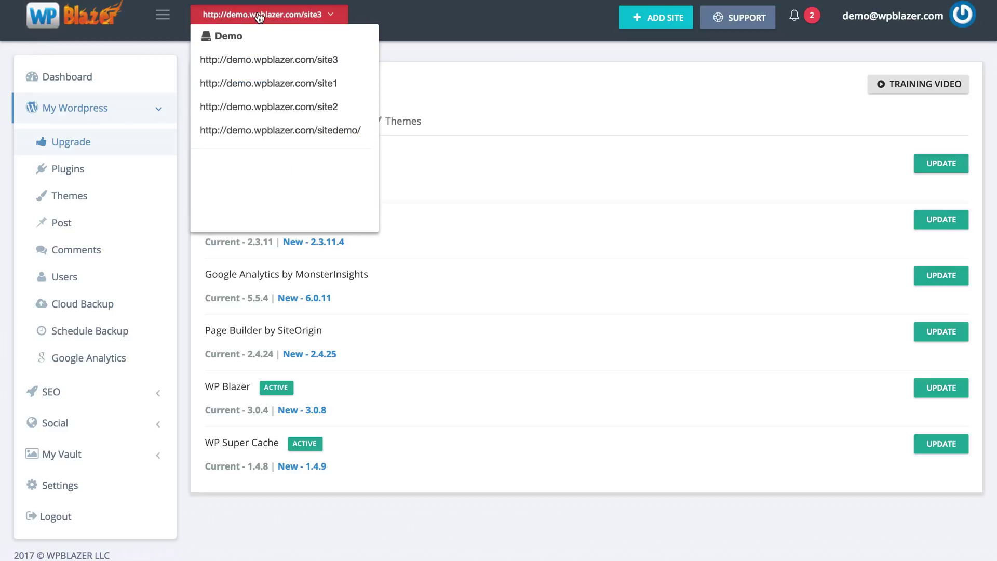
left_click(237, 39)
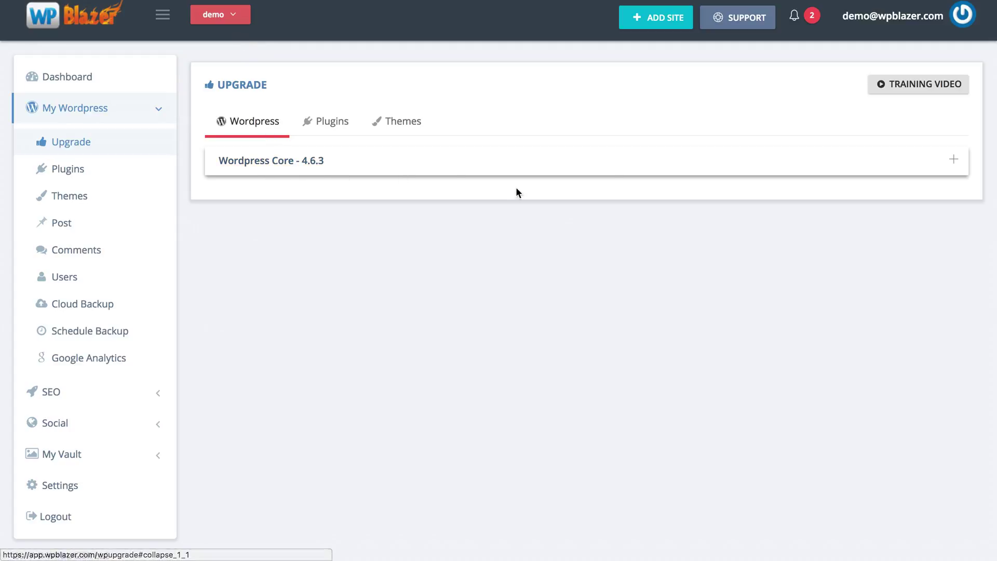
left_click(954, 164)
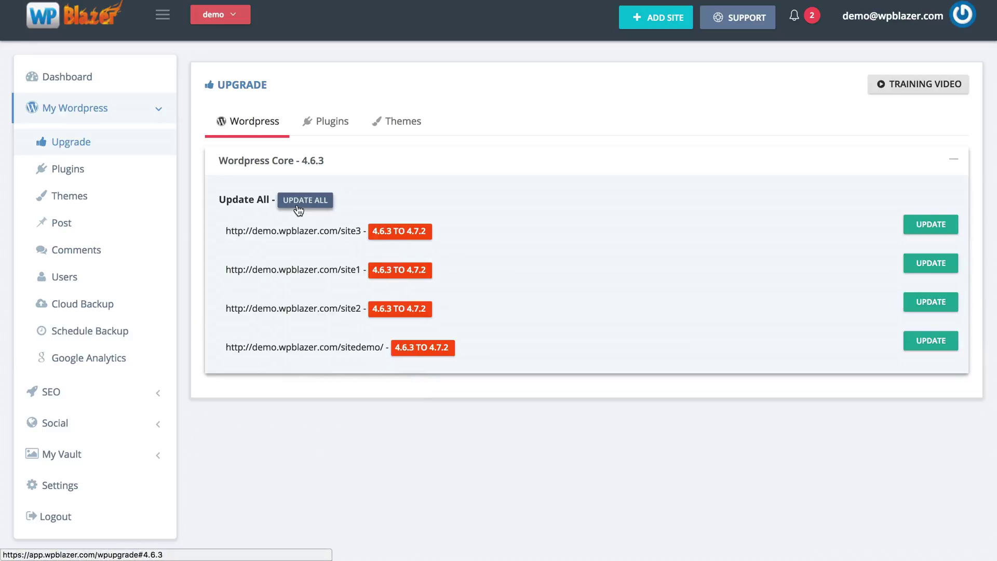
Update the 1ClickWP plugin on all sites in the Demo group and collapse its entry
left_click(332, 124)
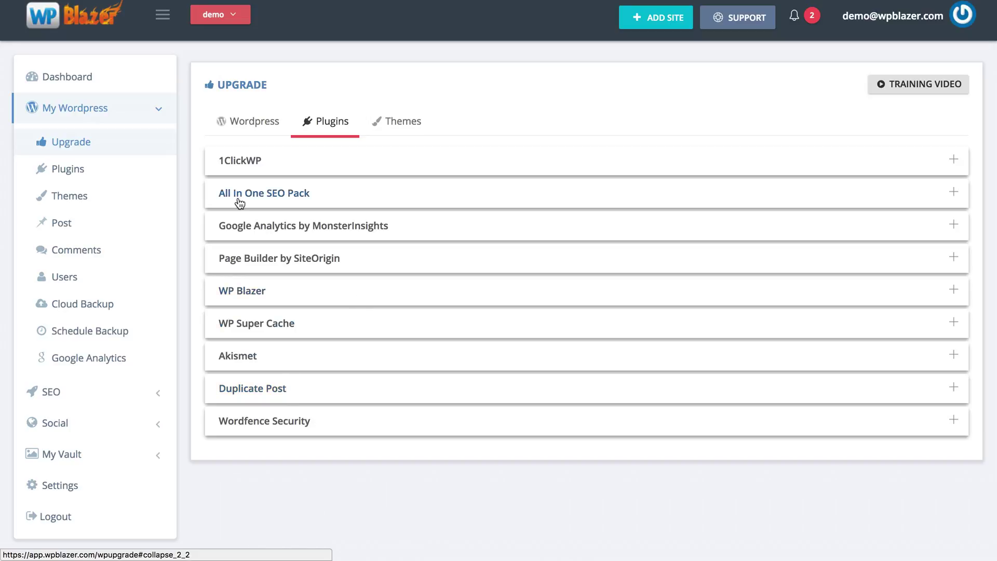
left_click(950, 195)
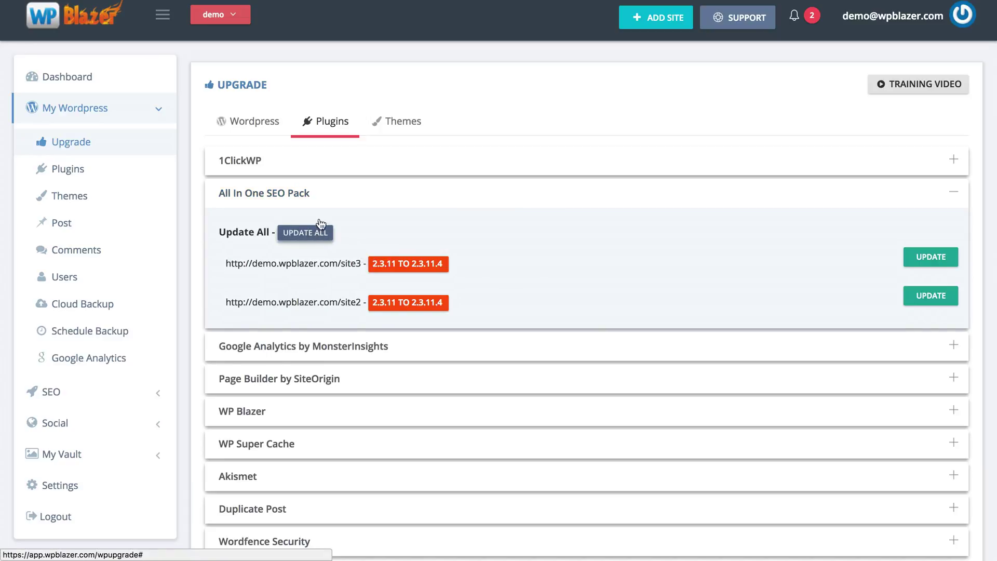
left_click(366, 194)
left_click(413, 171)
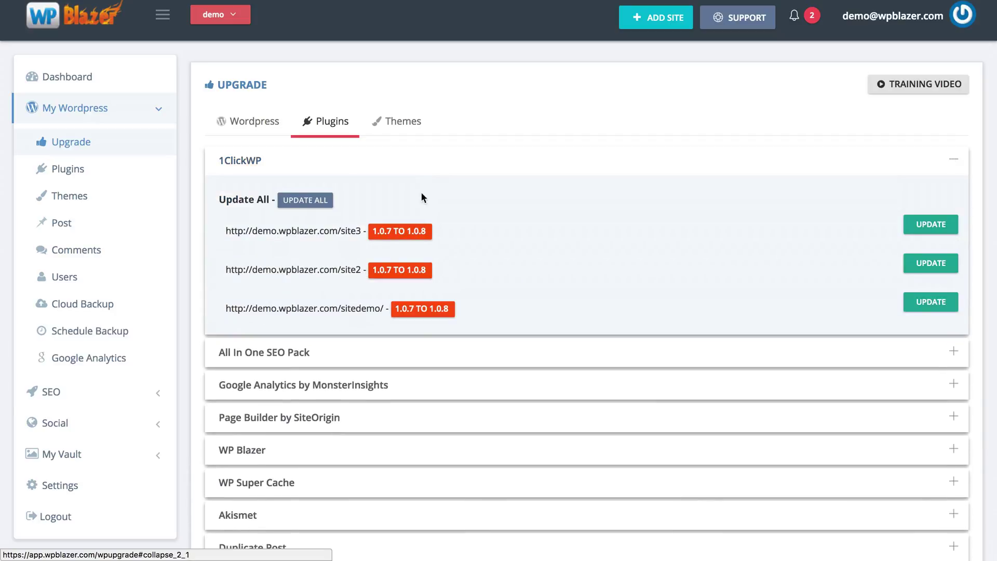
left_click(306, 205)
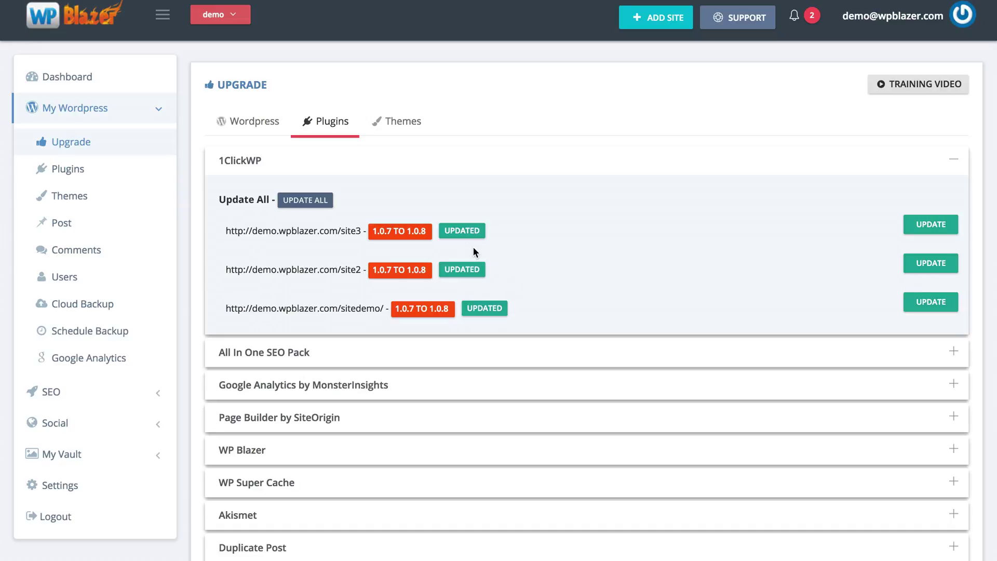
left_click(391, 171)
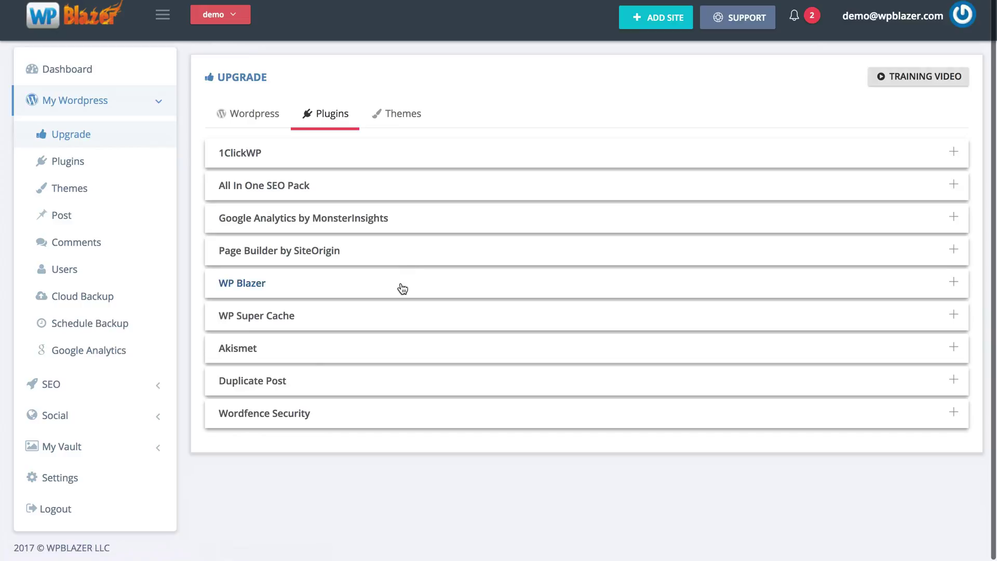
Check which sites in the group have an upgrade for the Appointment theme
left_click(399, 115)
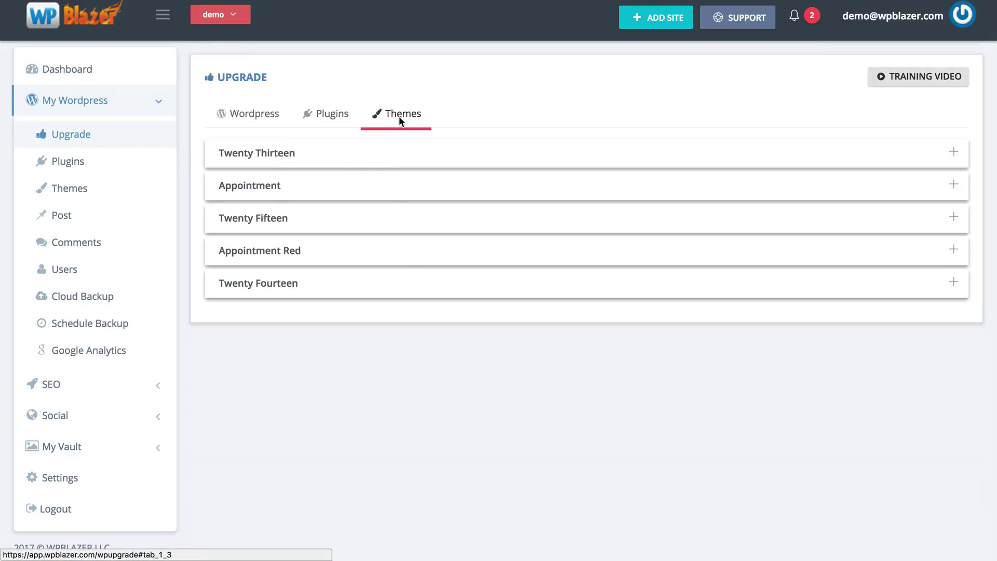
left_click(401, 191)
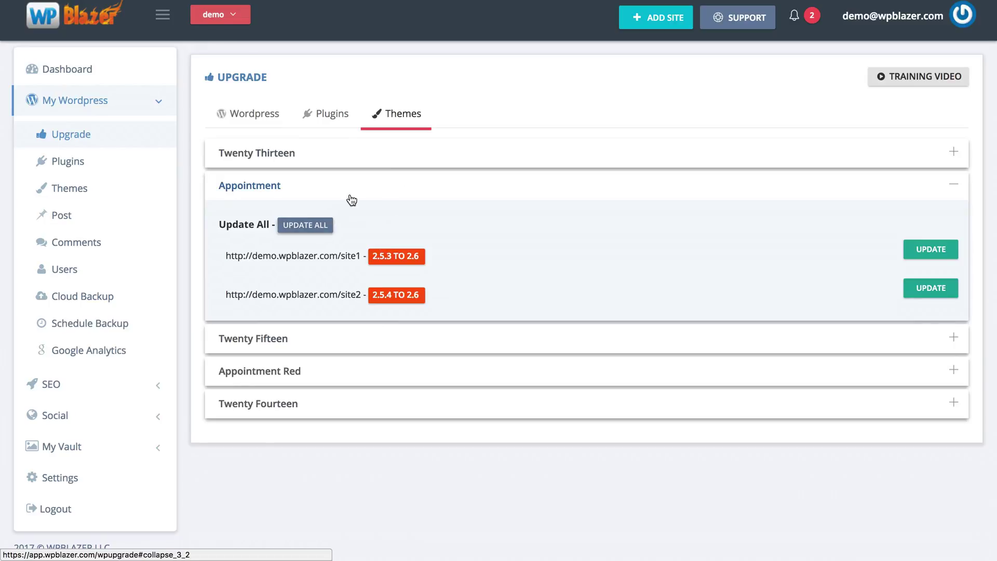
left_click(367, 196)
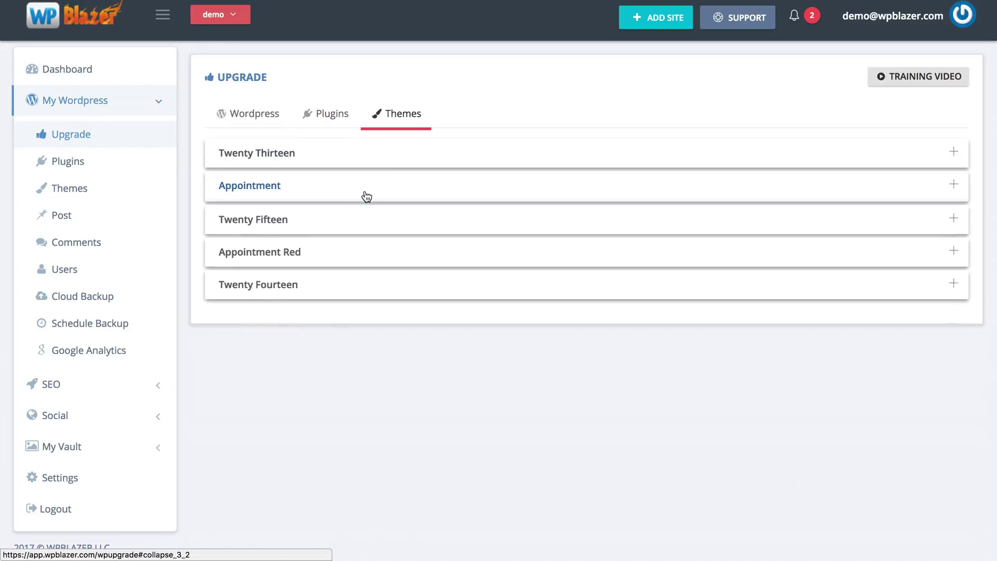
Open the Demo group's plugin management list and expand the BackupBuddy plugin to show its activation options per site
left_click(69, 162)
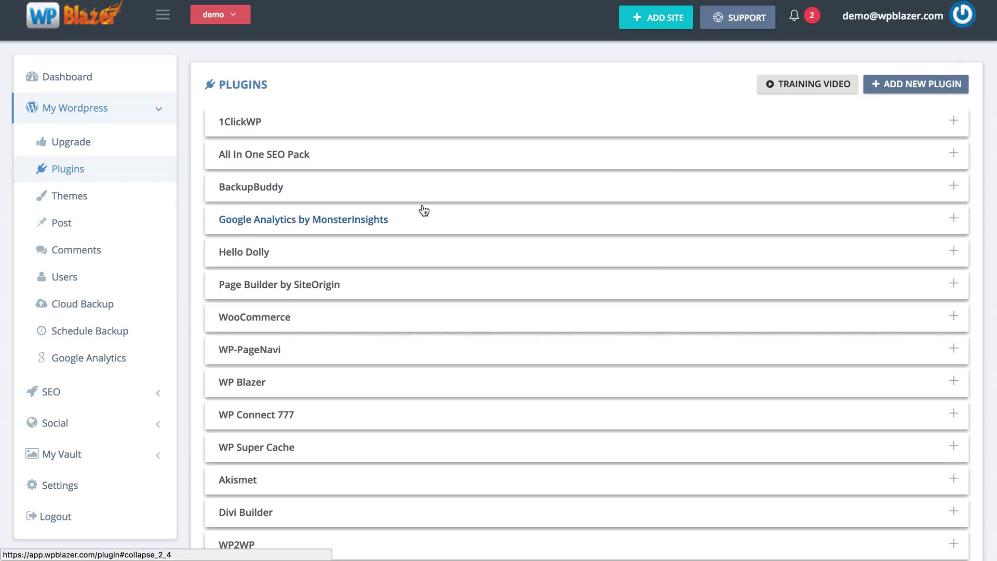
left_click(217, 16)
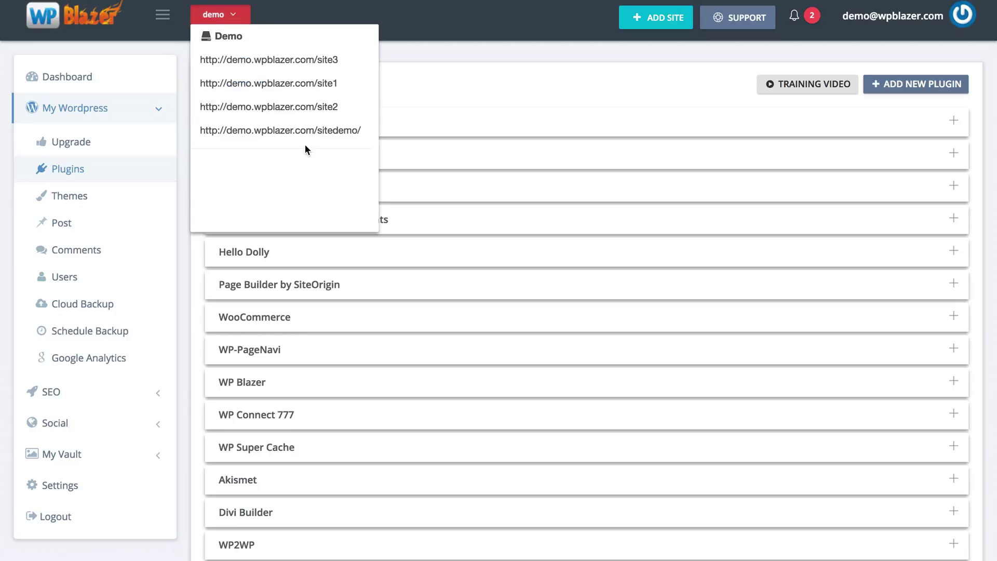
left_click(451, 86)
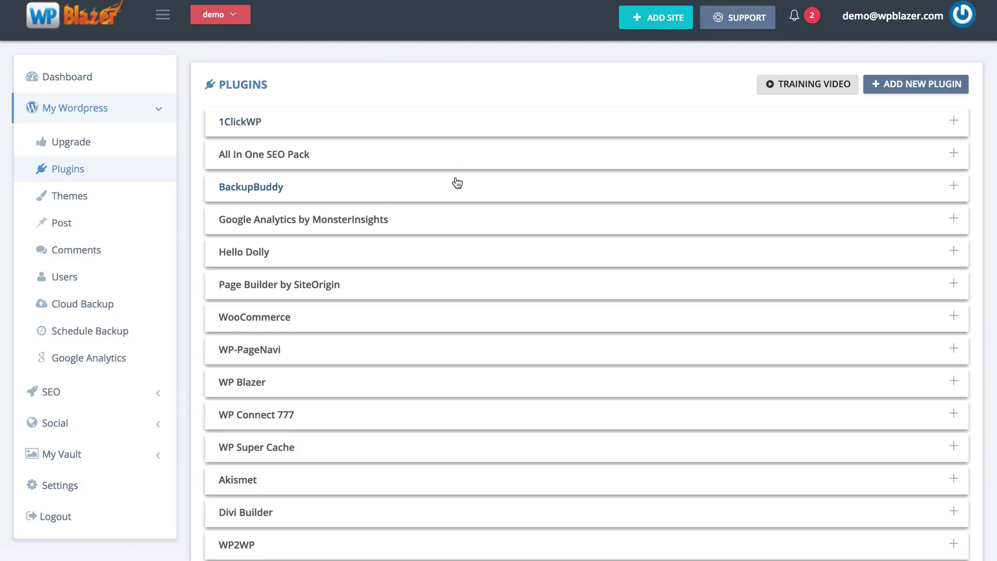
scroll(460, 233, "down", 1)
scroll(461, 234, "down", 2)
left_click(344, 136)
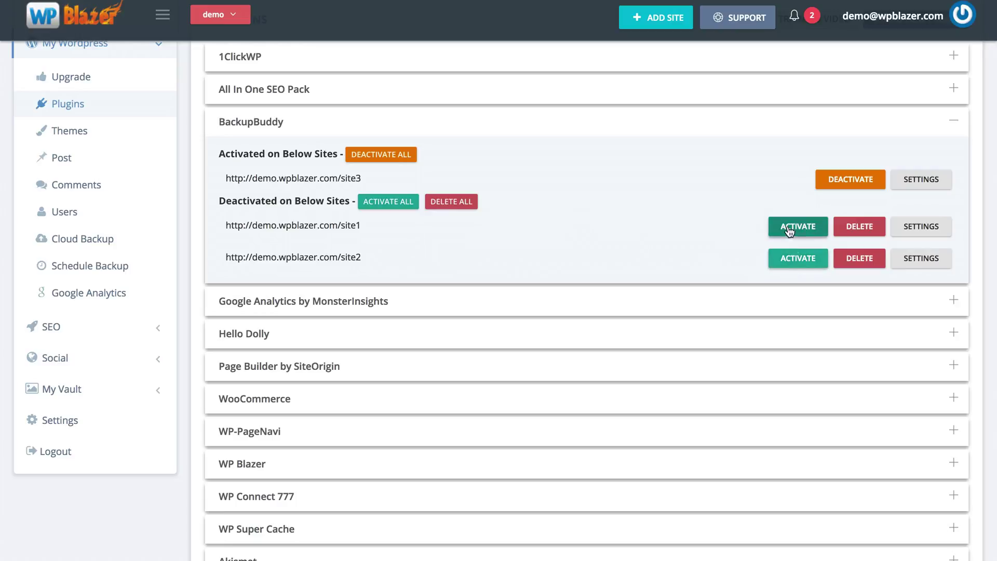
Collapse the BackupBuddy entry and browse the WordPress repository for a plugin to add to the Demo group's sites
left_click(394, 210)
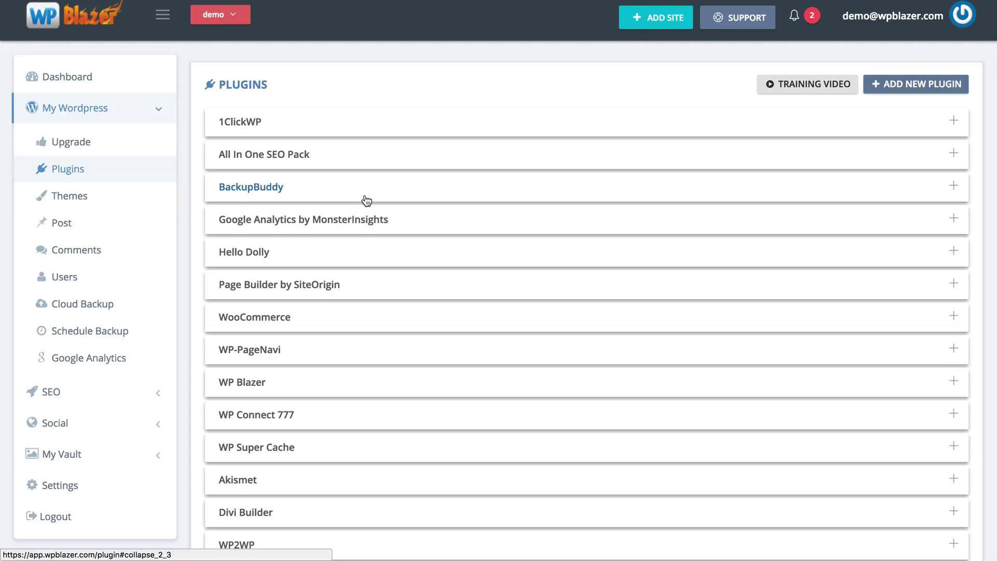
left_click(897, 87)
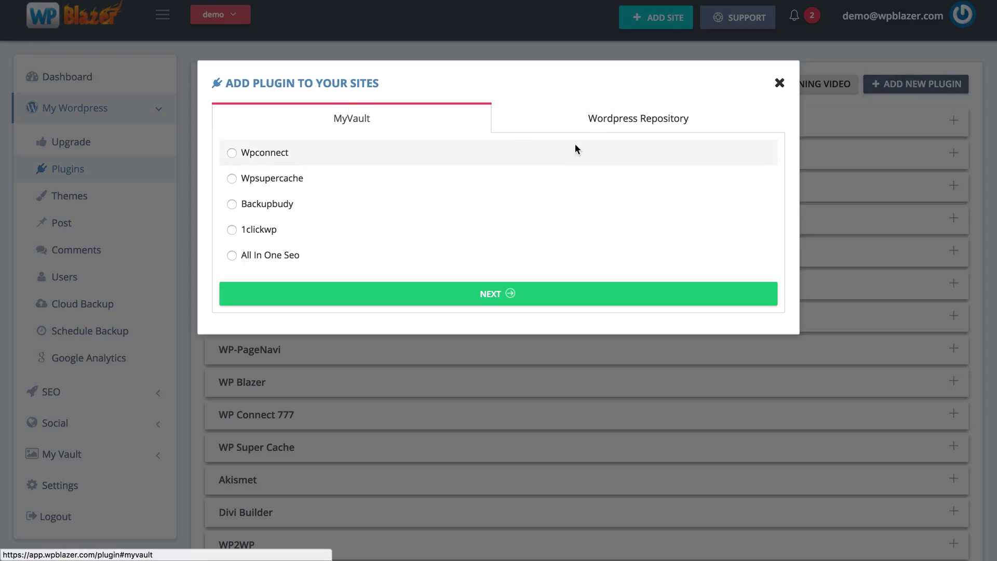
left_click(631, 126)
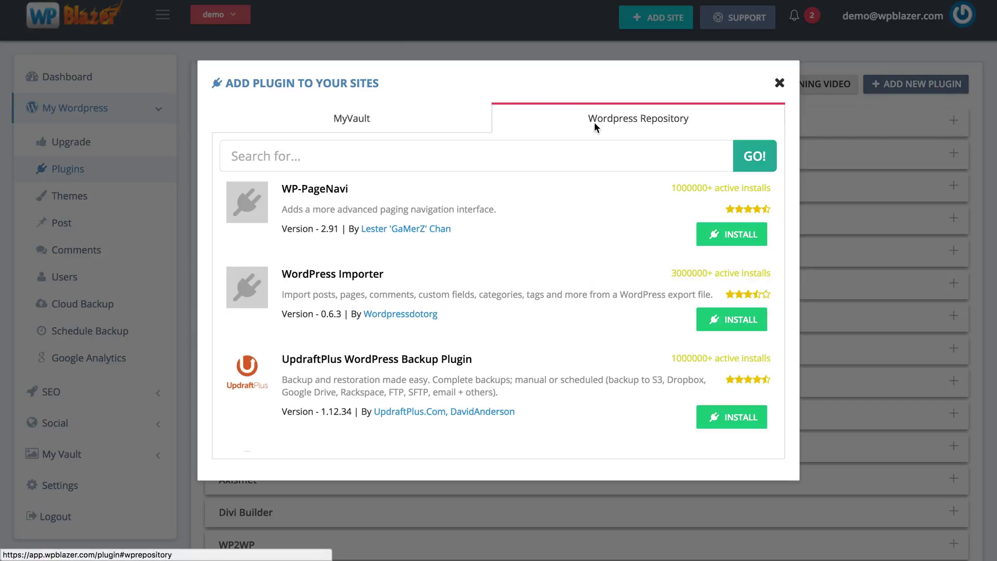
scroll(512, 306, "down", 7)
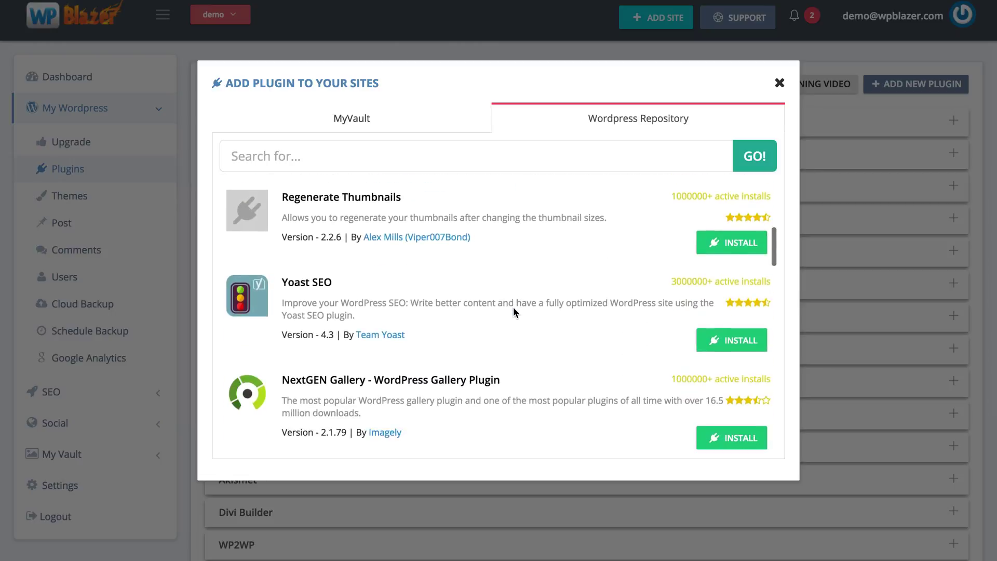
scroll(524, 346, "down", 4)
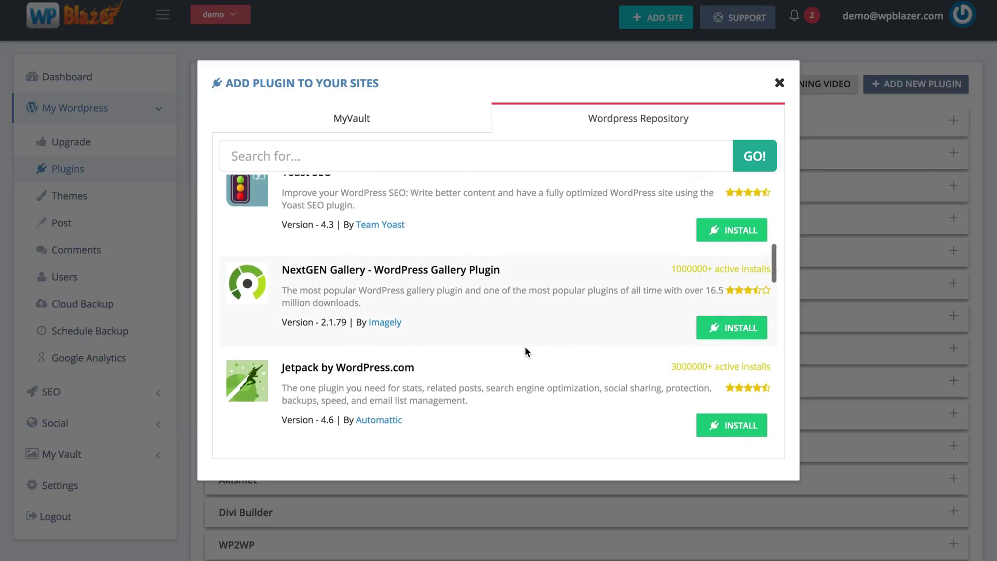
scroll(512, 378, "down", 4)
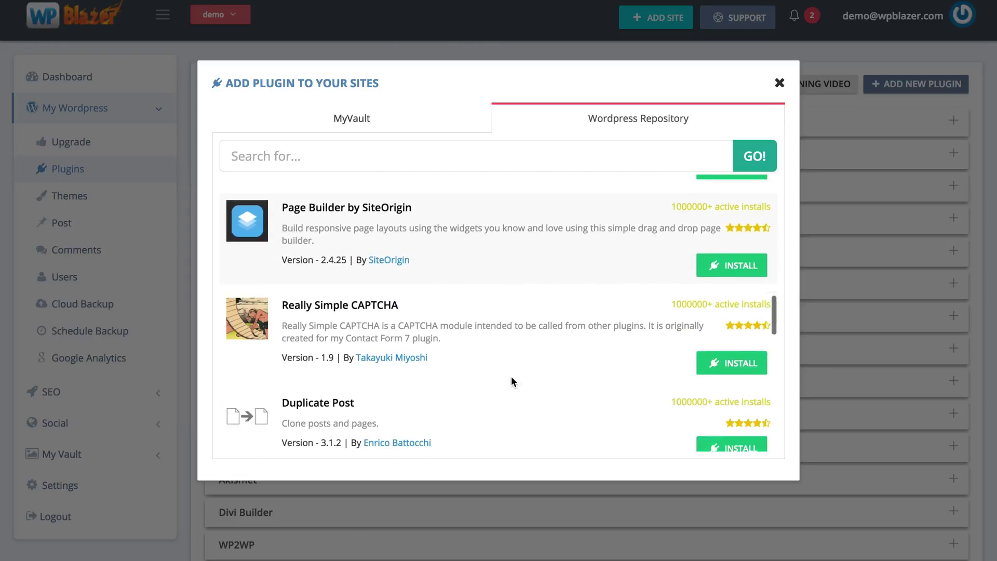
scroll(511, 381, "up", 2)
scroll(511, 381, "up", 1)
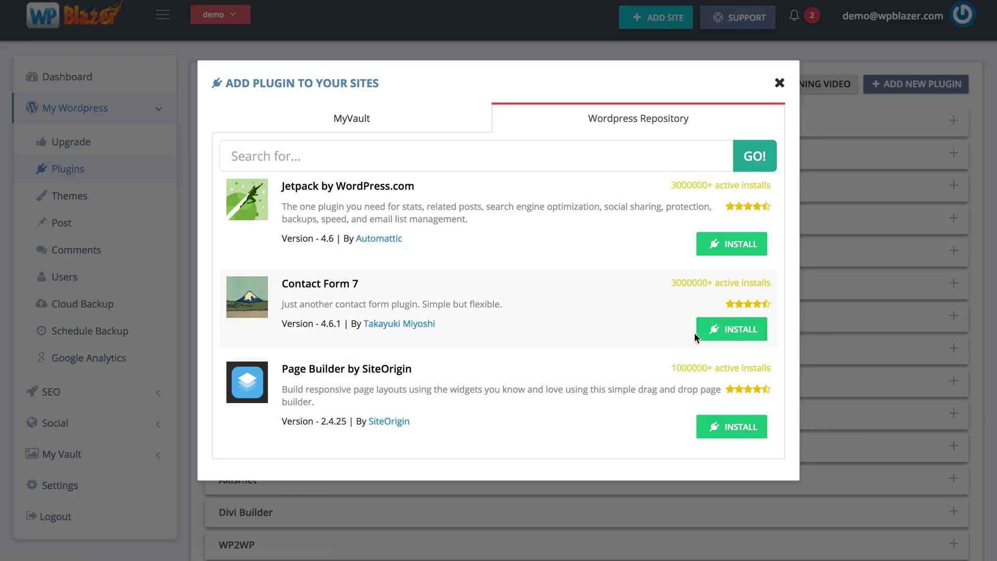
Install Contact Form 7 without activating it on site3, site1, site2 and sitedemo
left_click(741, 333)
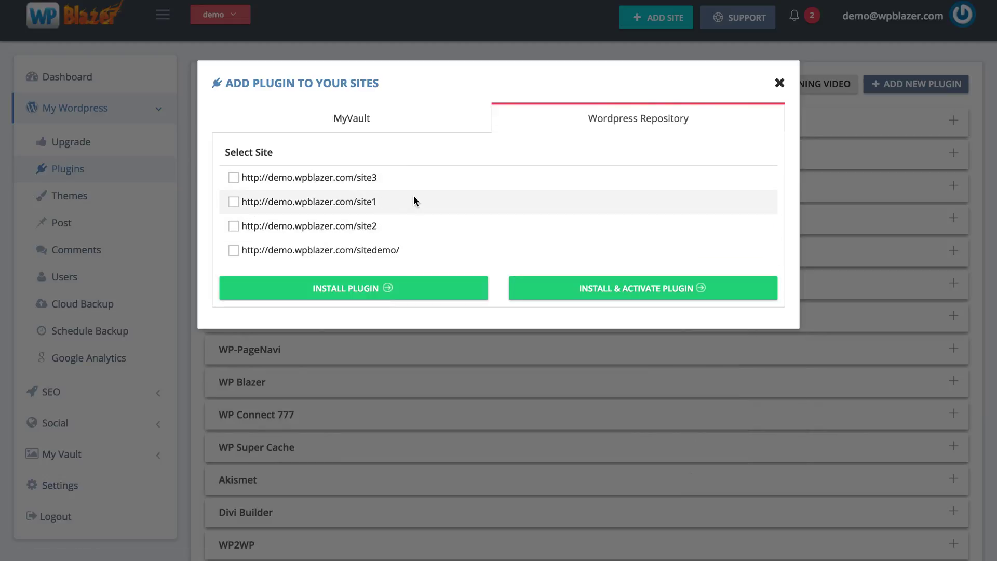
left_click(233, 177)
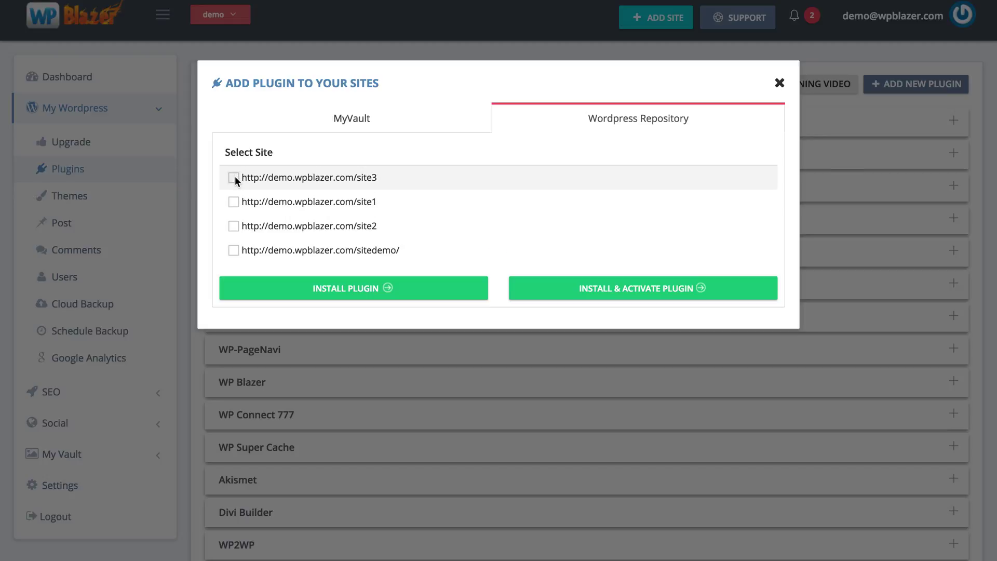
left_click(234, 203)
left_click(234, 227)
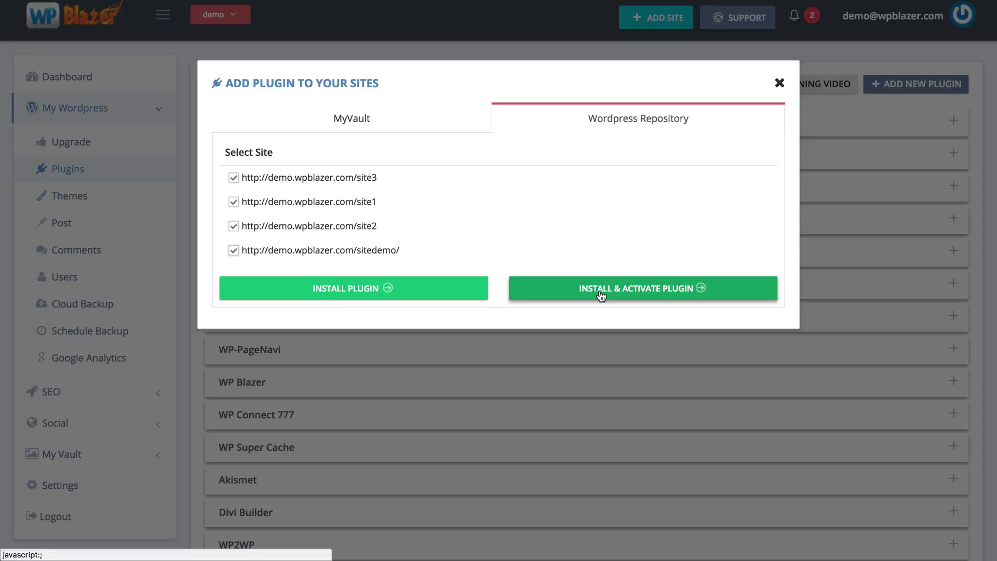
left_click(366, 288)
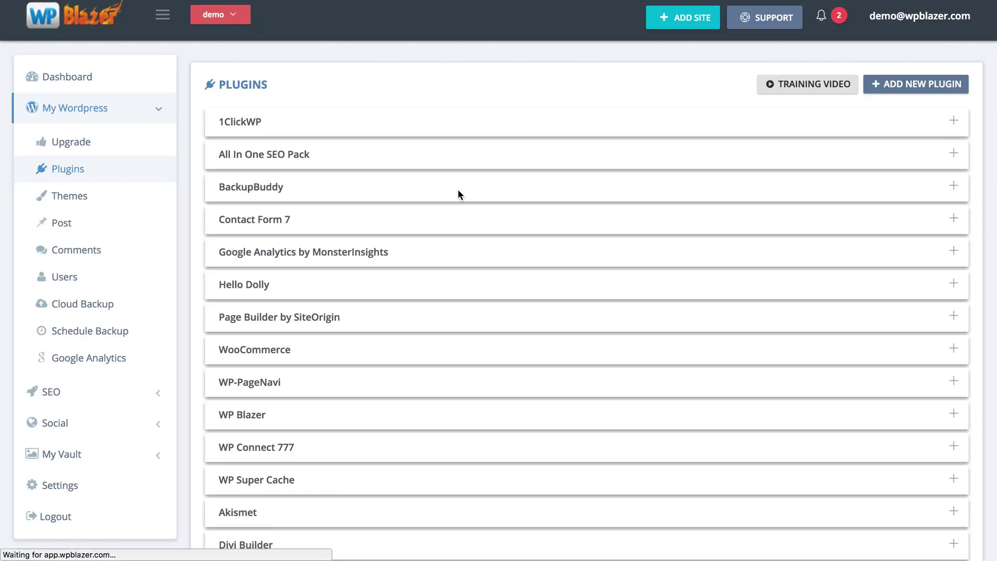
Check the per-site activation options of the Contact Form 7 plugin and collapse its entry
left_click(301, 224)
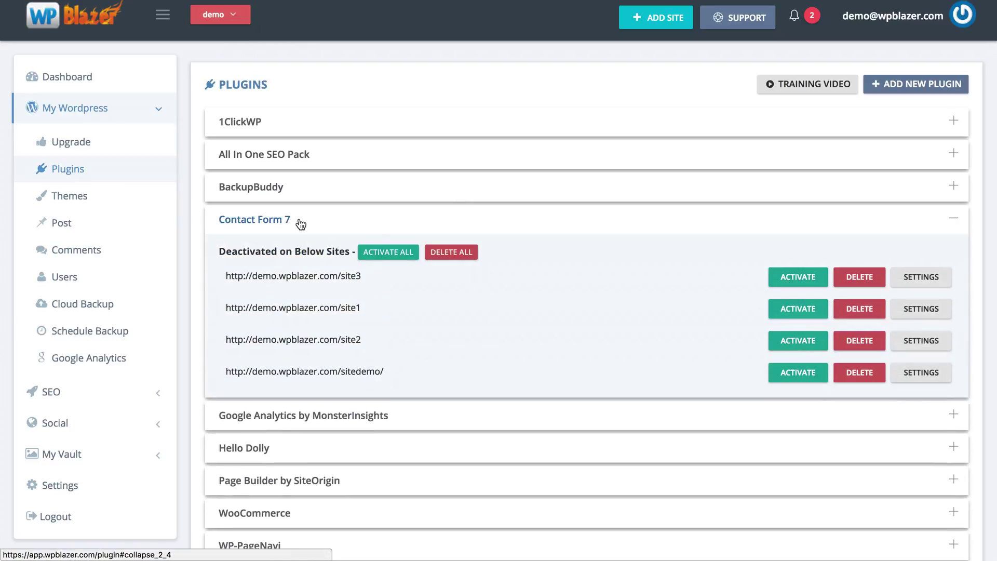
scroll(398, 357, "down", 1)
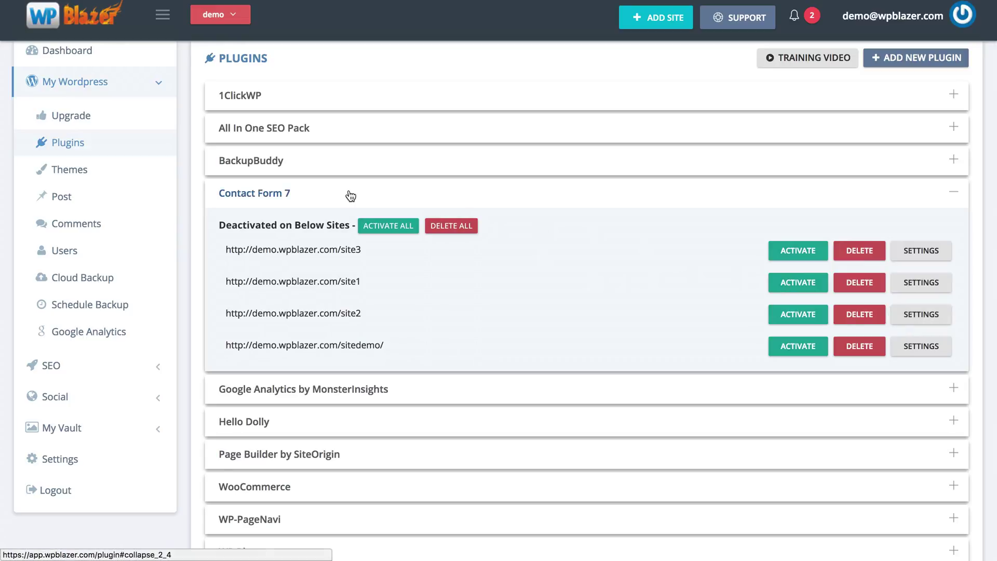
left_click(325, 195)
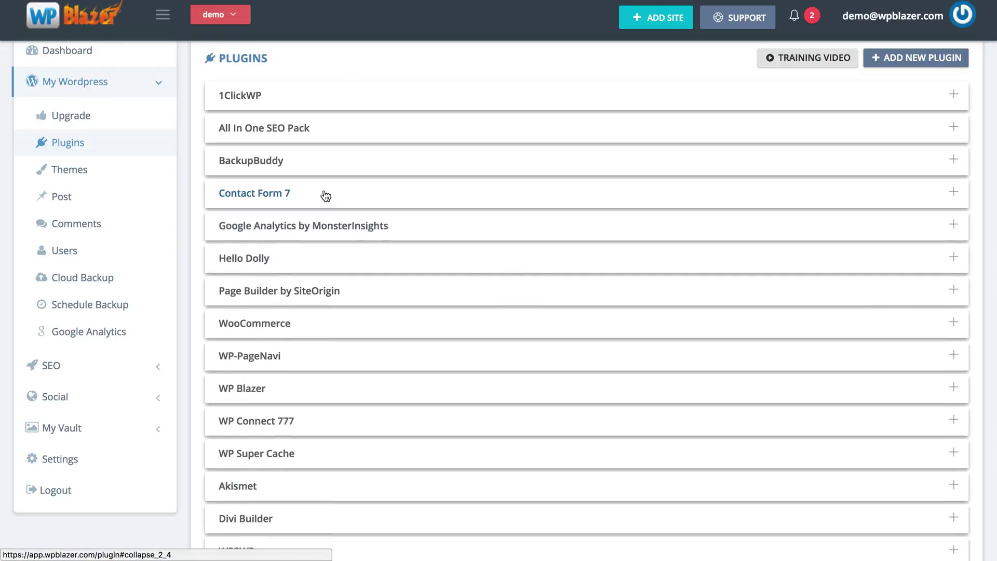
left_click(235, 17)
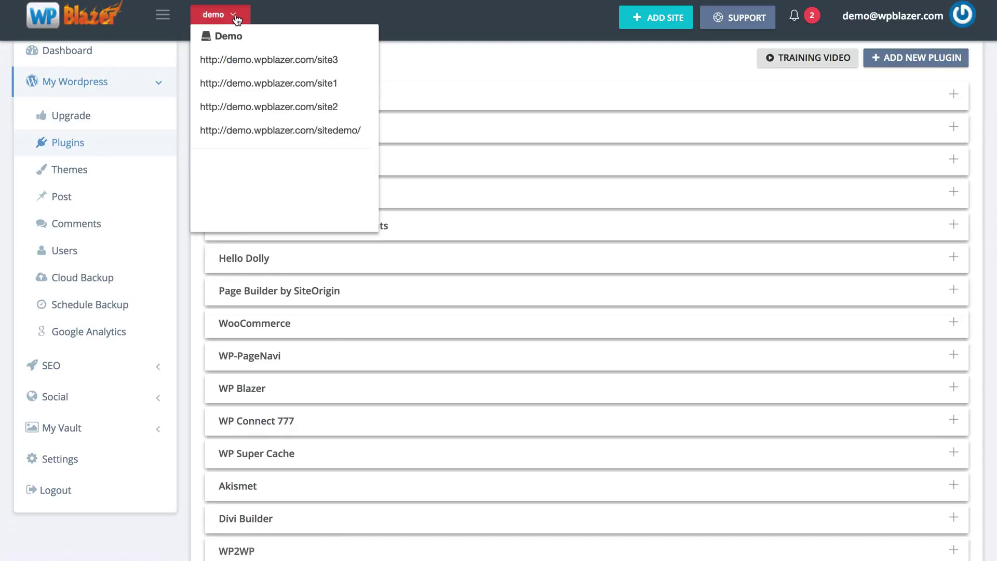
left_click(275, 110)
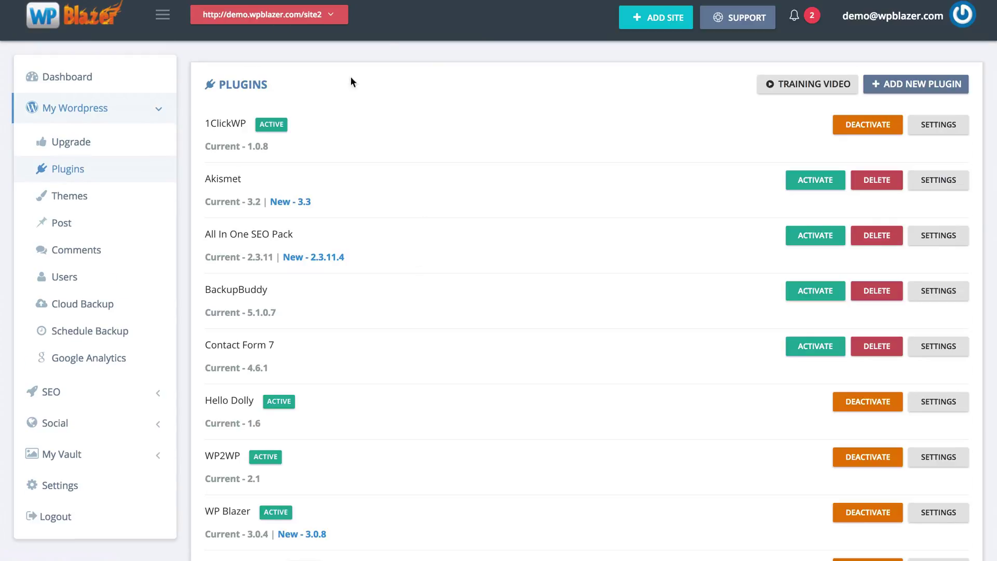
scroll(427, 323, "down", 3)
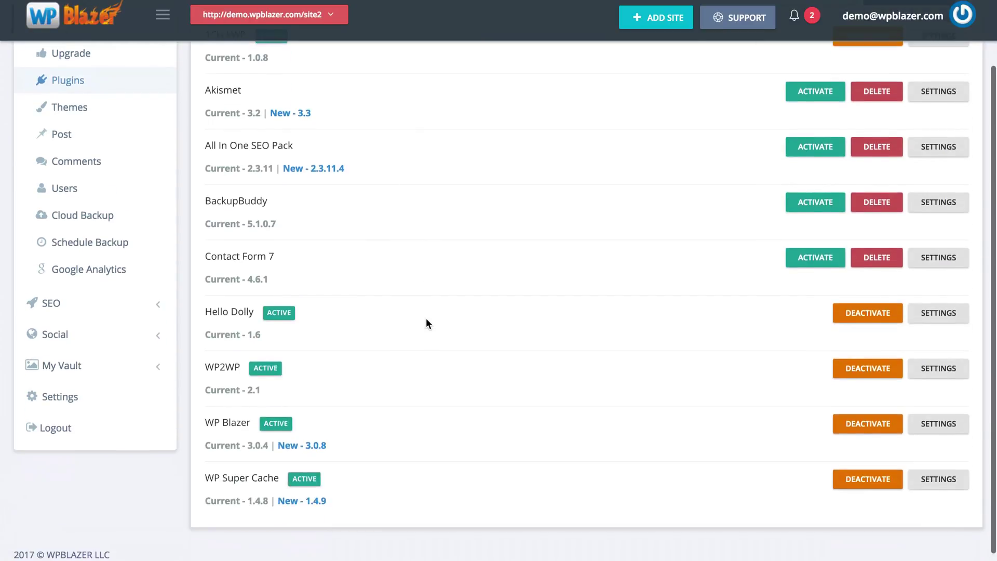
scroll(427, 323, "up", 3)
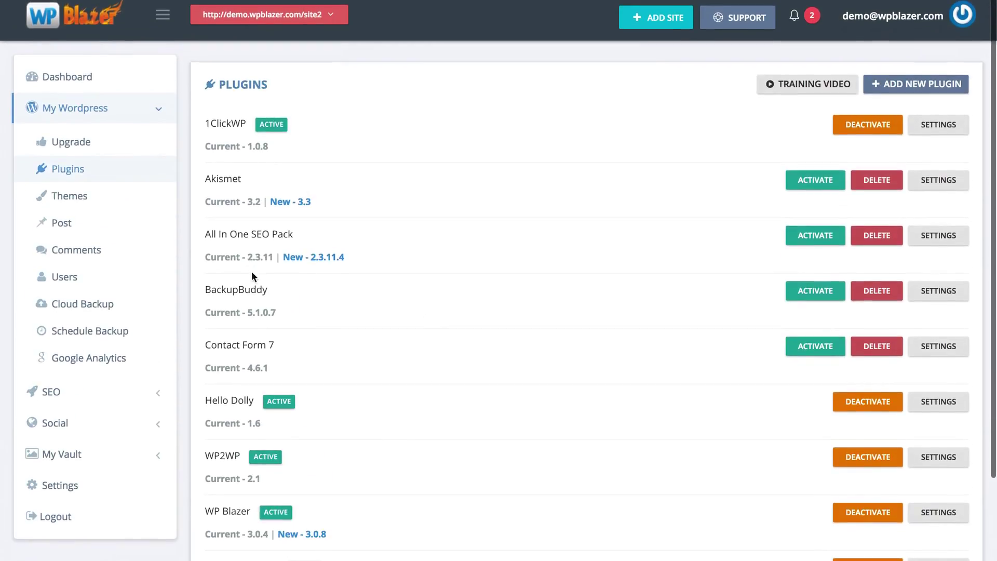
scroll(401, 325, "down", 2)
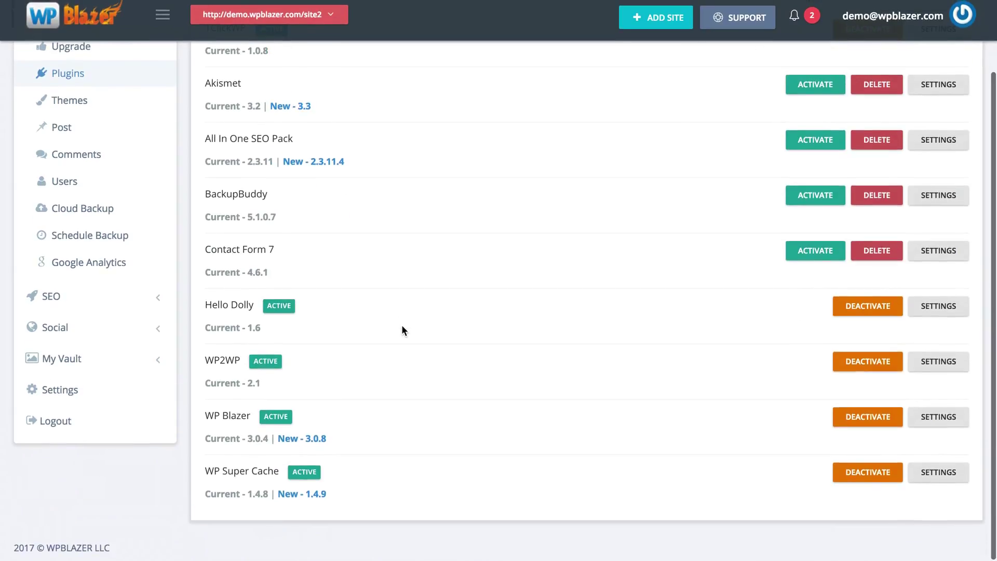
scroll(605, 407, "up", 2)
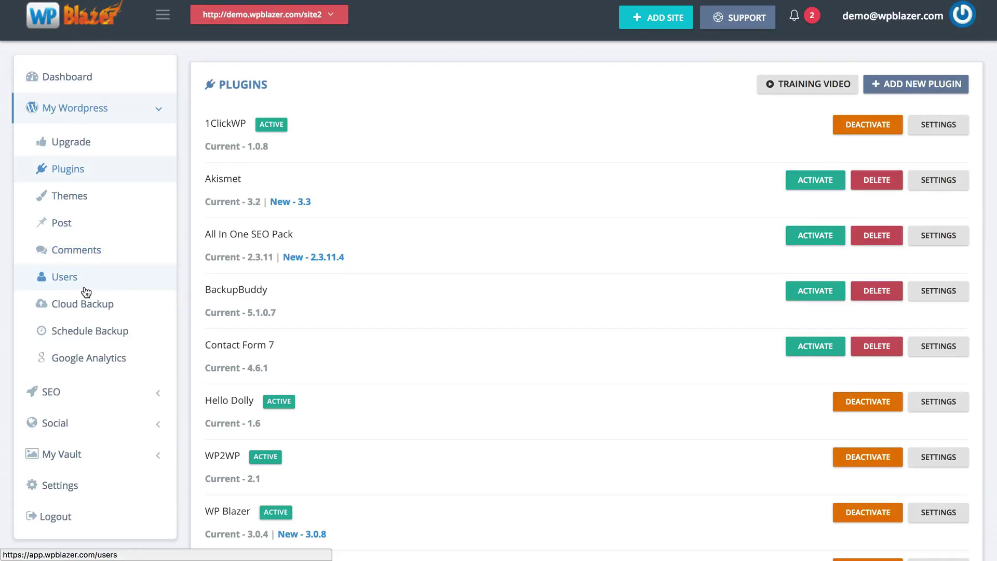
left_click(91, 227)
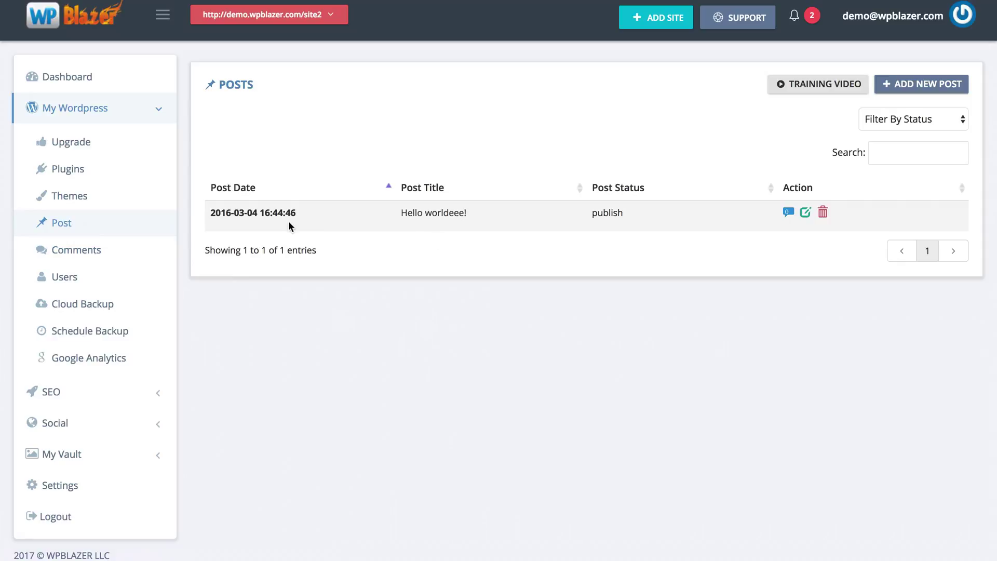
Open the cloud backup page and switch to the Demo group to review the backup options for each site
left_click(86, 315)
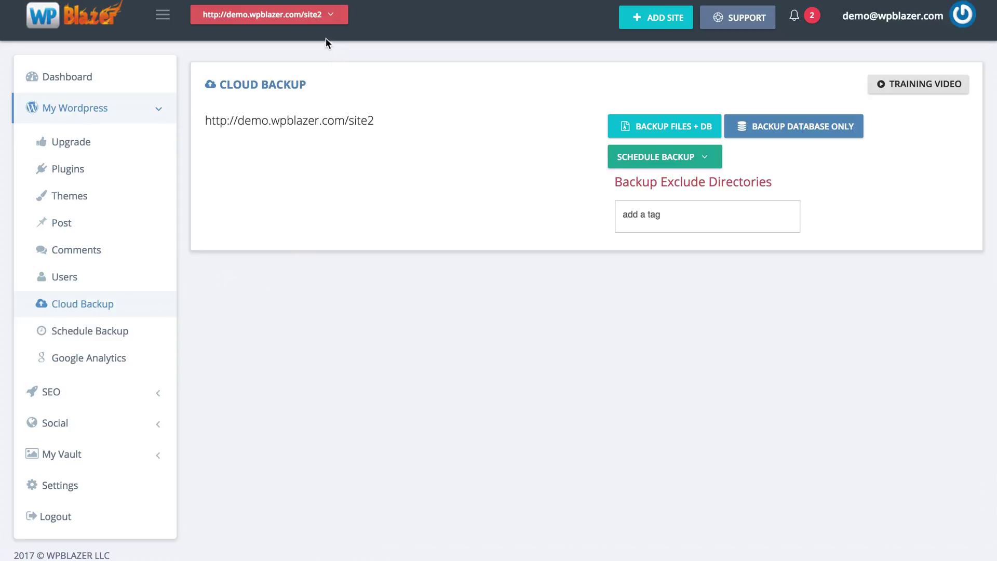
left_click(321, 20)
left_click(261, 37)
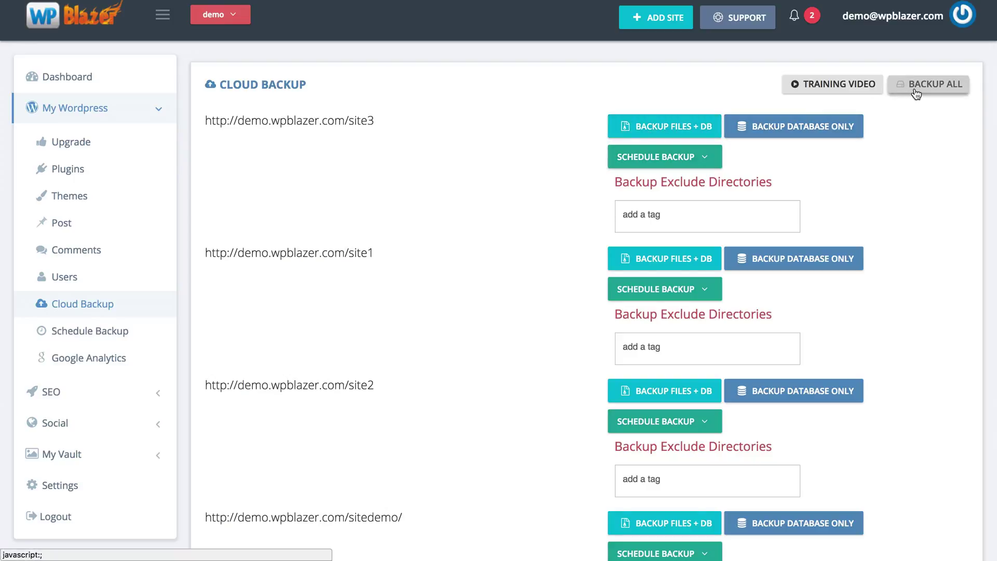
scroll(519, 259, "down", 3)
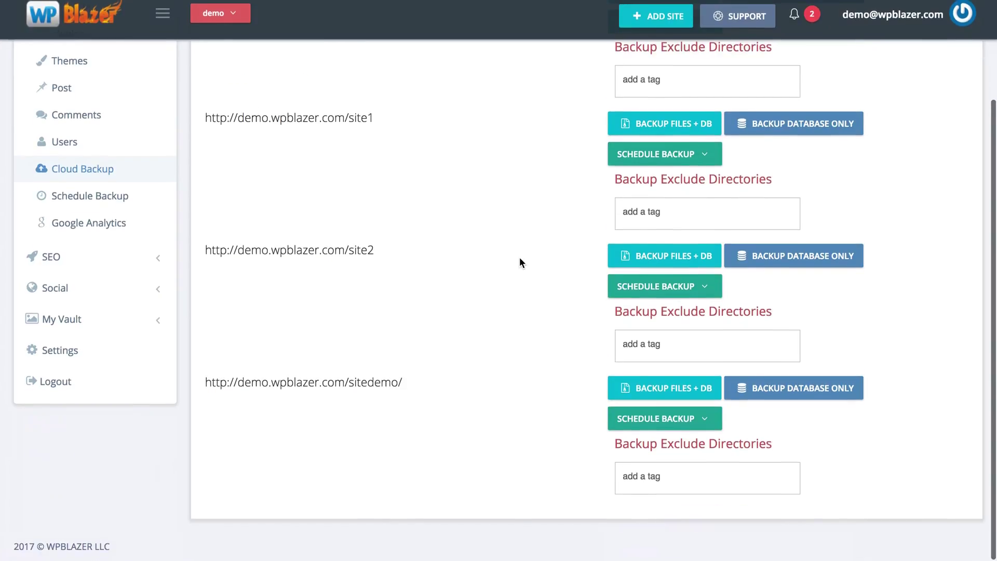
scroll(519, 259, "up", 3)
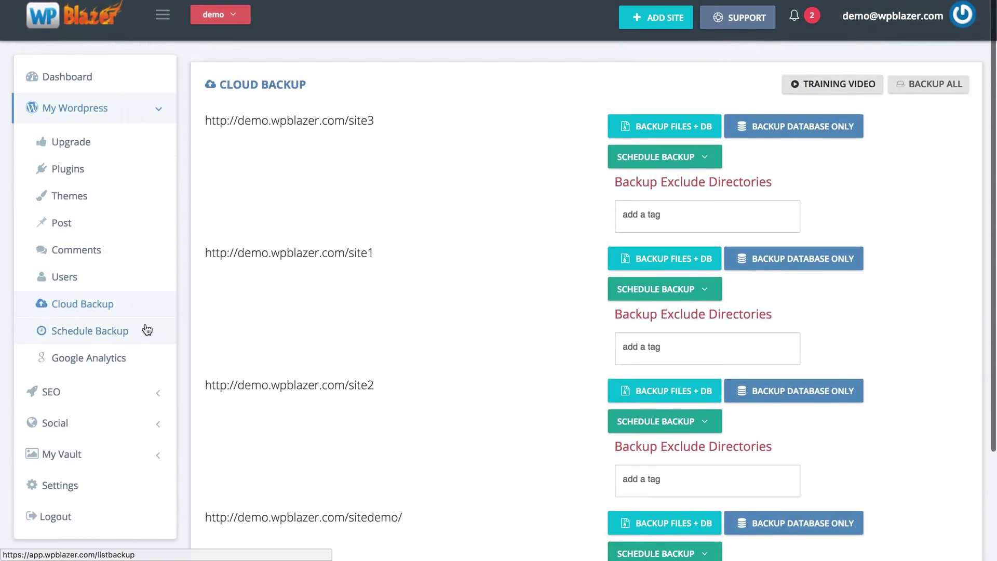
Review the scheduled backups, then start a new backup schedule and examine the selectable sites, task options and destination types
left_click(73, 334)
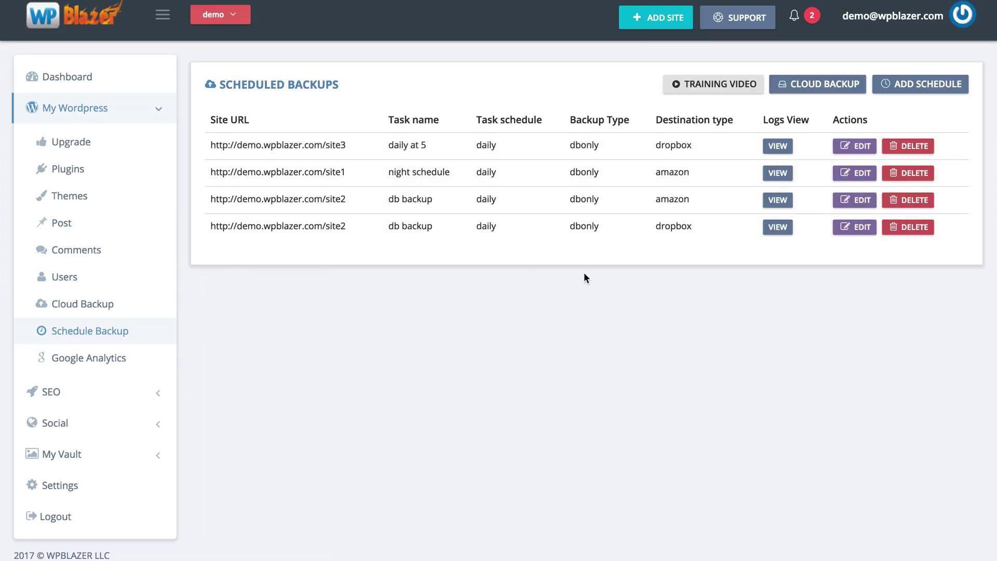
left_click(903, 95)
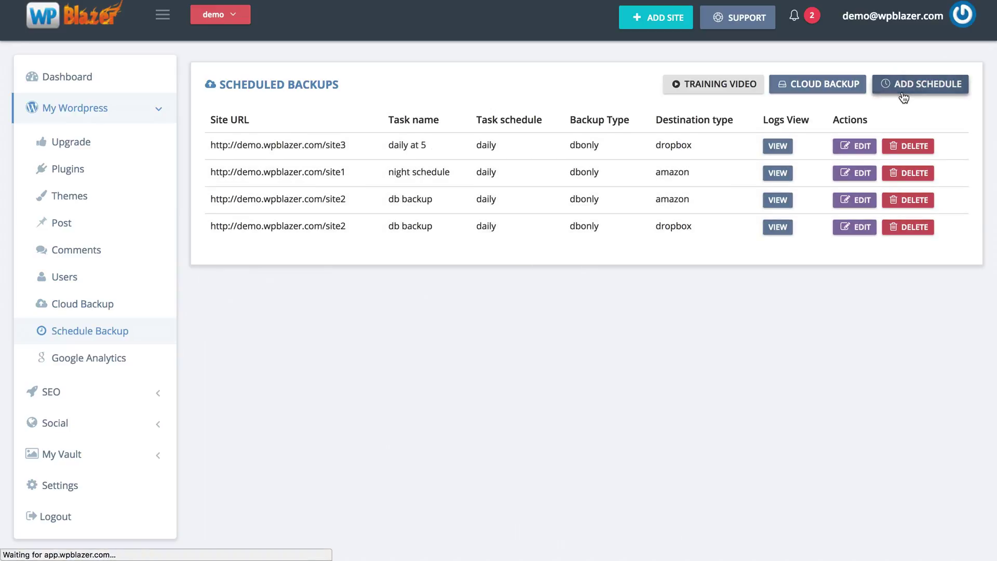
left_click(536, 179)
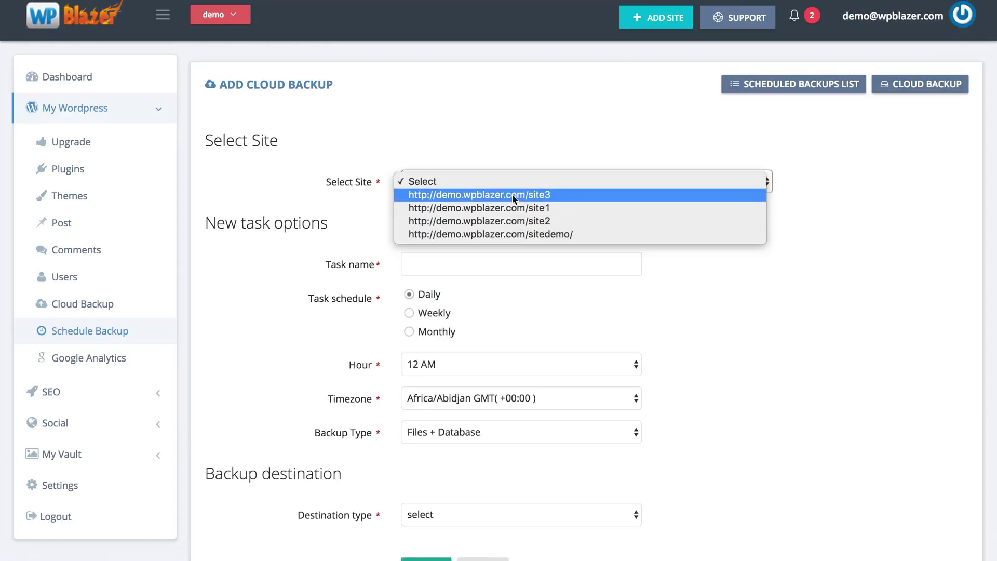
left_click(283, 177)
scroll(326, 239, "down", 2)
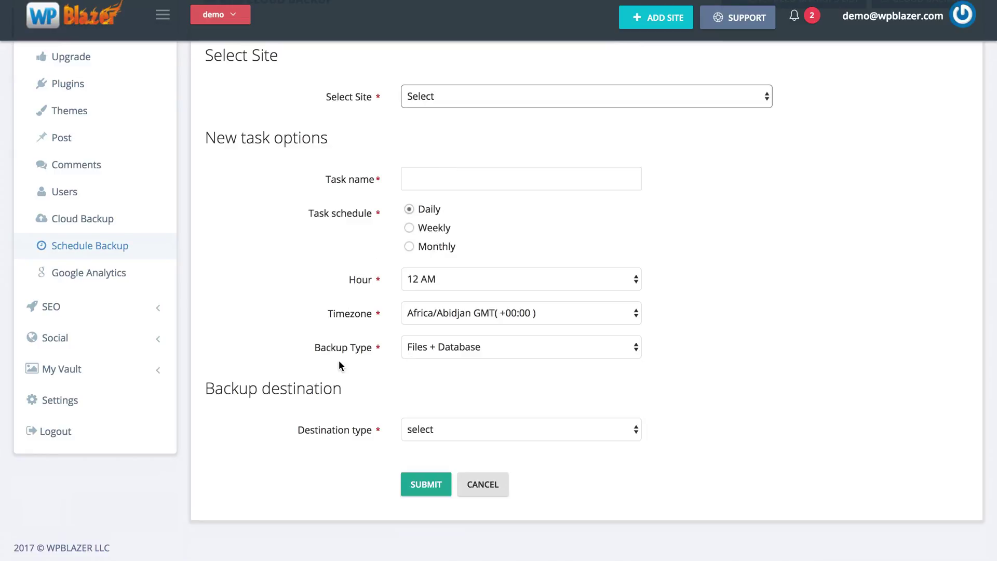
left_click(434, 431)
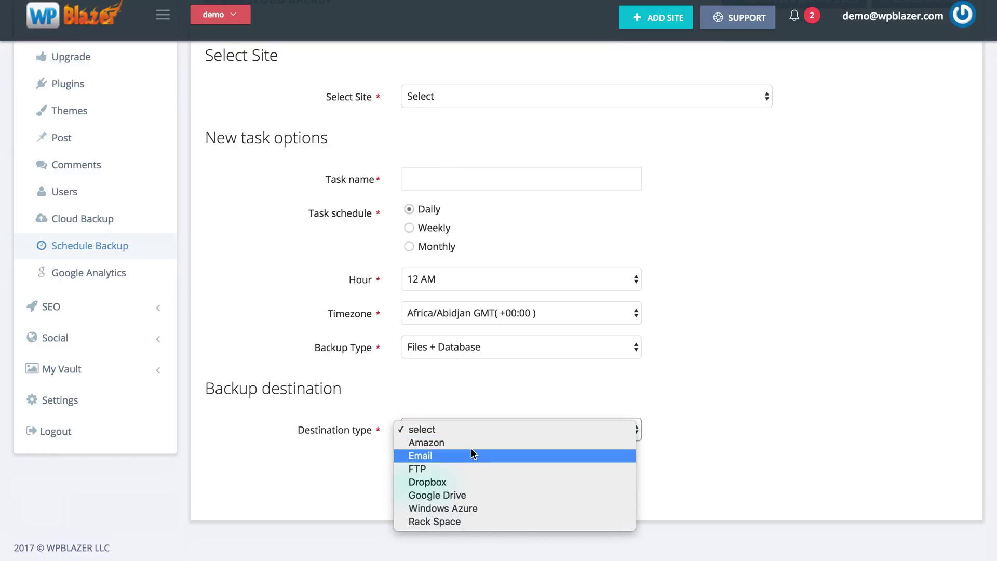